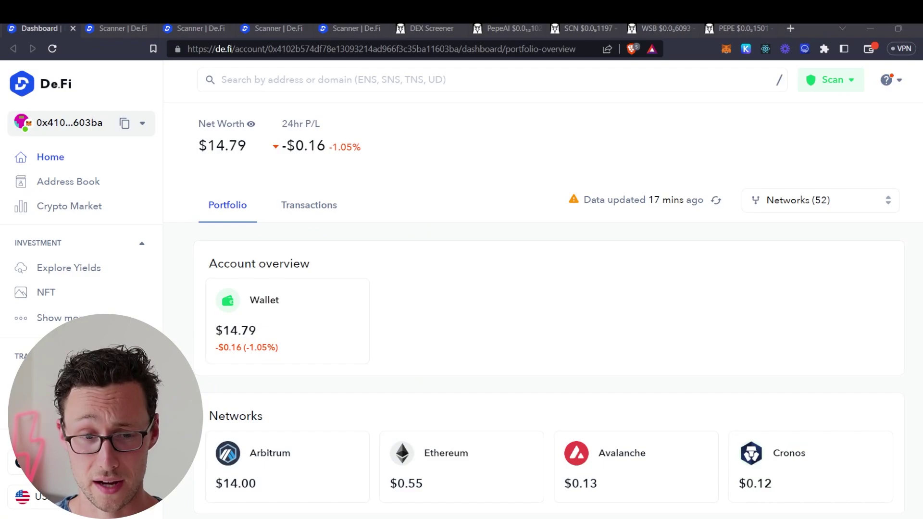
# Highlight the de.fi web address in the browser's address bar, then clear the highlight
pyautogui.click(229, 49)
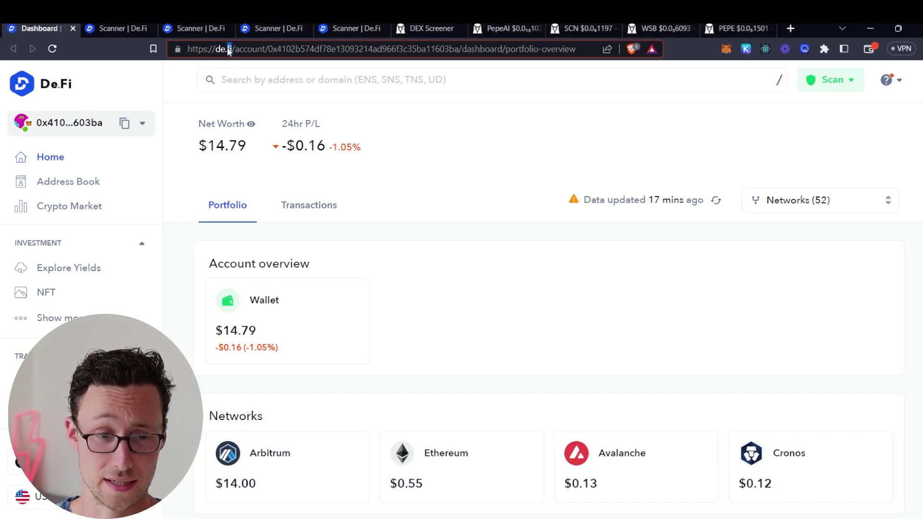
pyautogui.moveTo(228, 50); pyautogui.dragTo(189, 49)
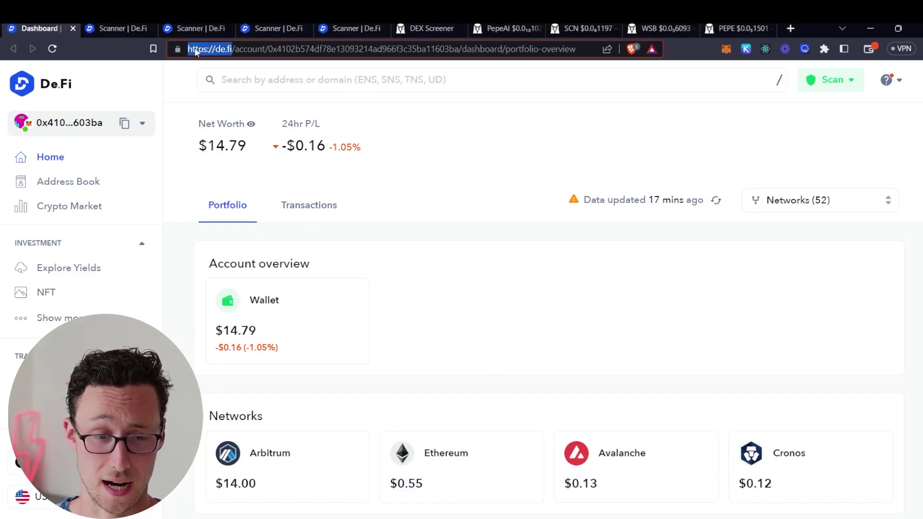
pyautogui.click(162, 90)
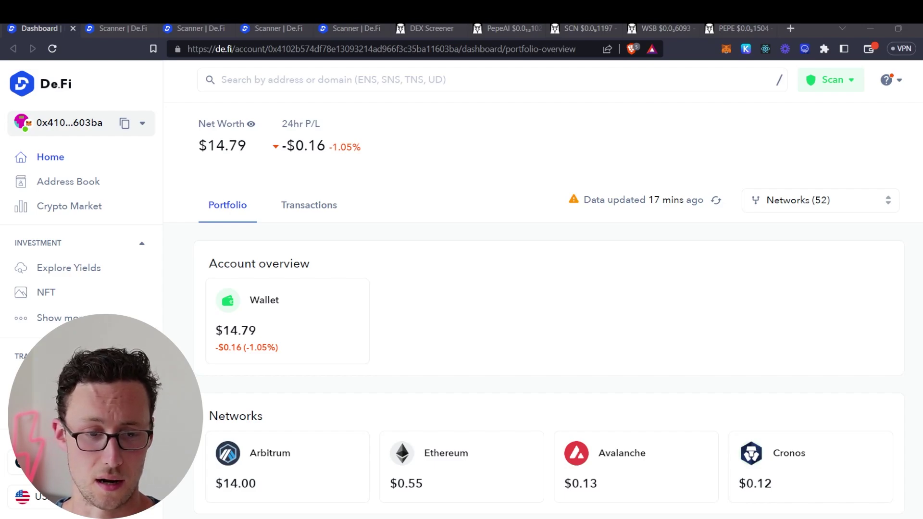
pyautogui.click(341, 238)
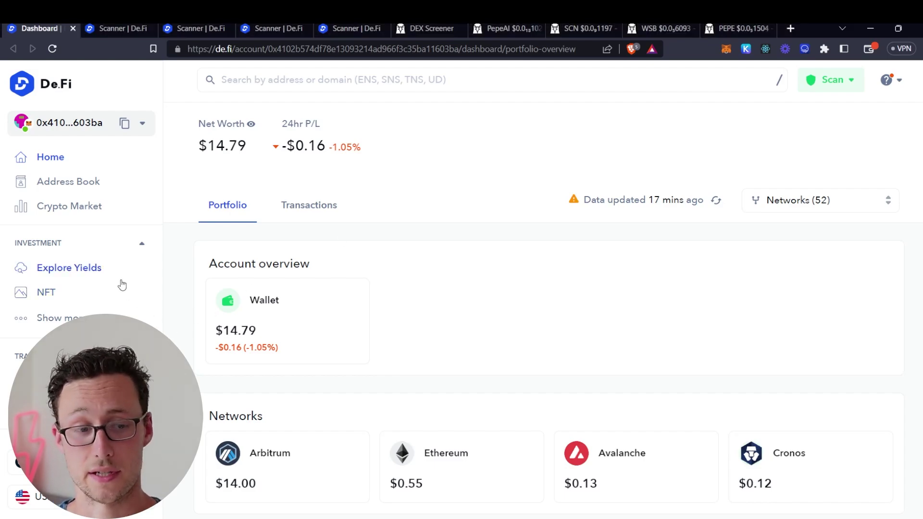
# Open De.Fi's Scanner page, scroll through its stats and threat lists, and select the search box
pyautogui.scroll(-4, 72, 310)
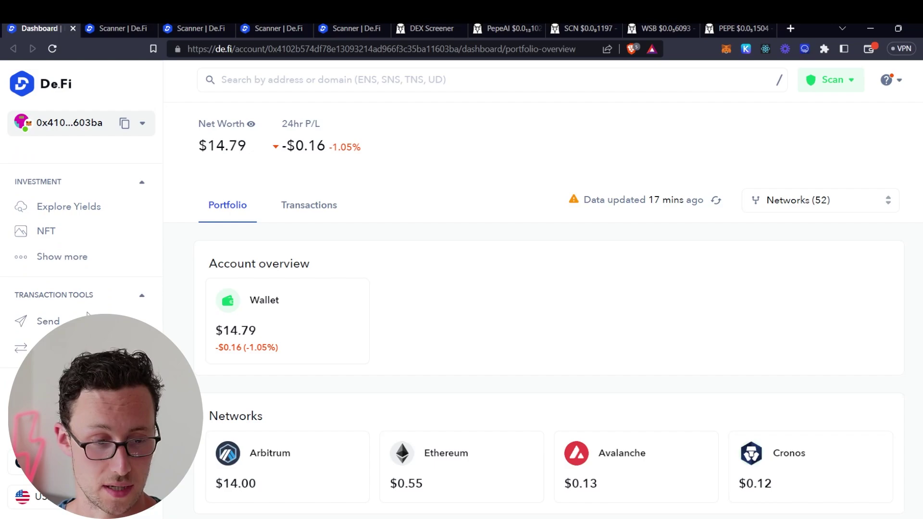
pyautogui.click(48, 299)
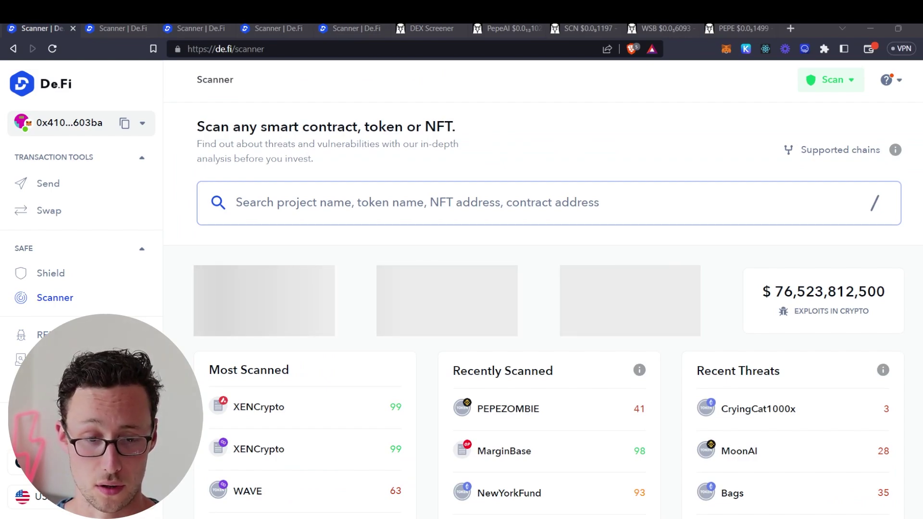
pyautogui.scroll(-2, 402, 354)
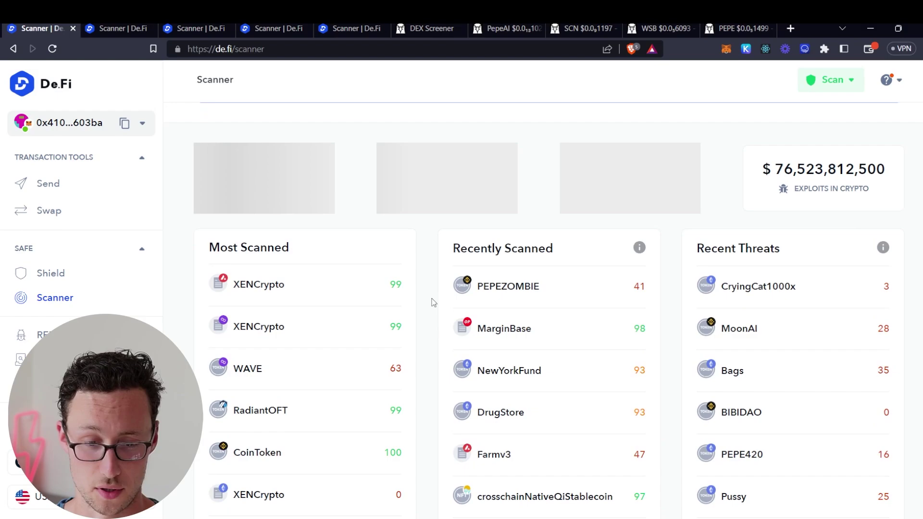
pyautogui.scroll(-1, 403, 212)
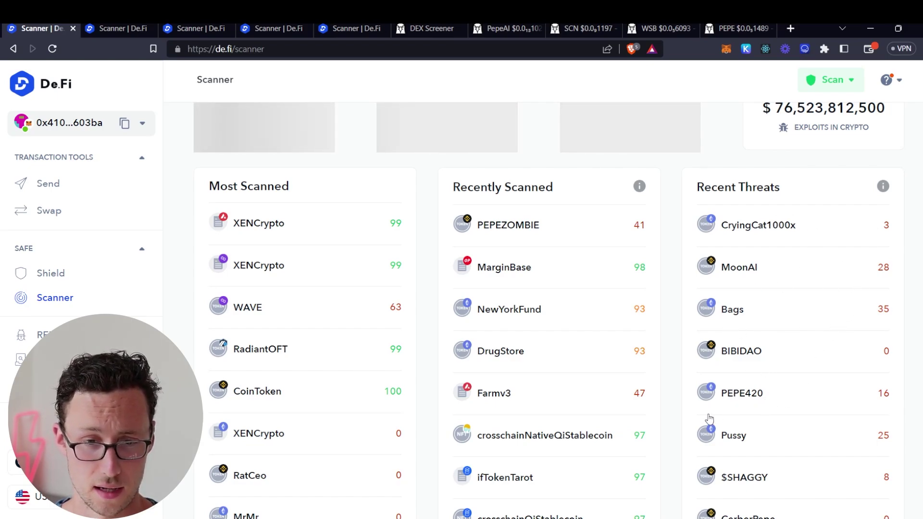
pyautogui.scroll(3, 711, 423)
pyautogui.click(356, 209)
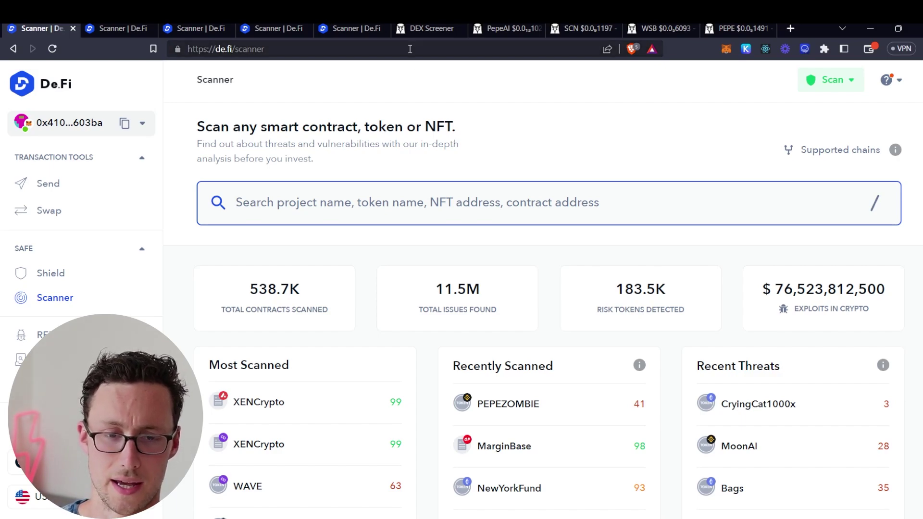
# Search DEX Screener for 'aidoge' and open the AIDOGE/WETH pair with the most liquidity
pyautogui.click(423, 28)
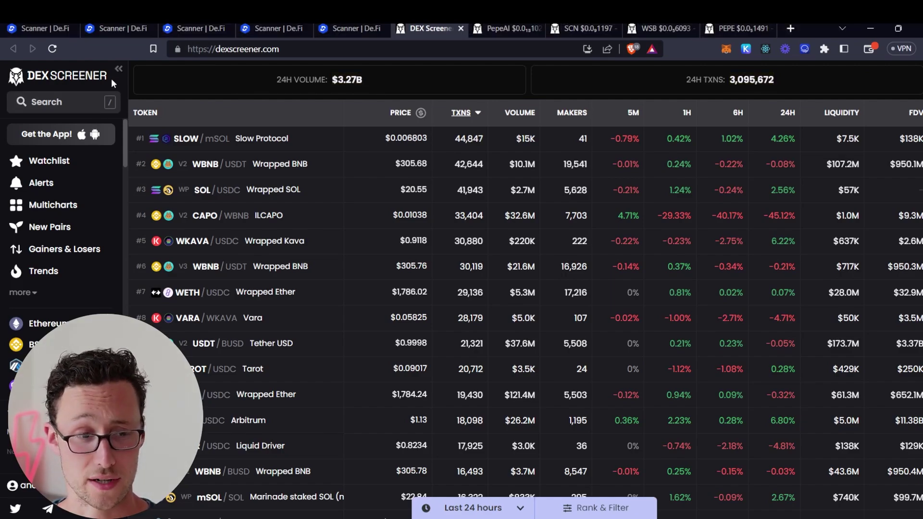
pyautogui.click(72, 103)
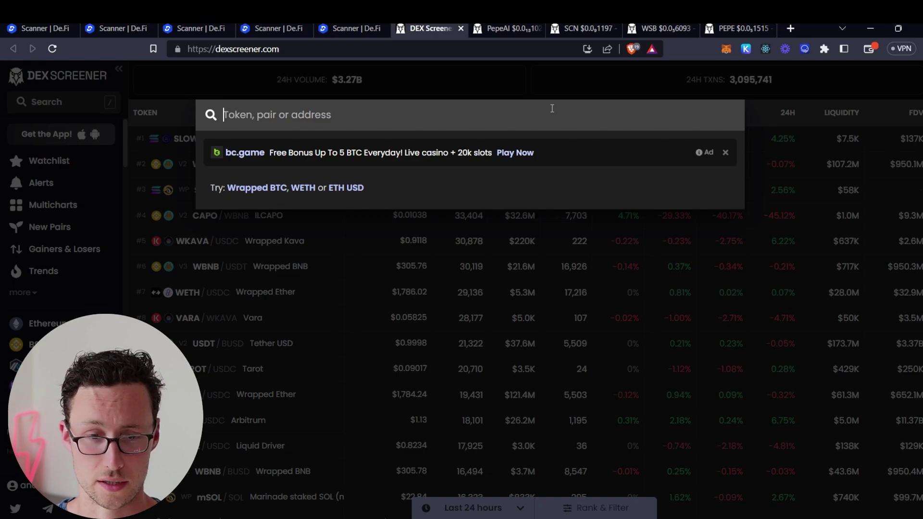
pyautogui.write('aidoge')
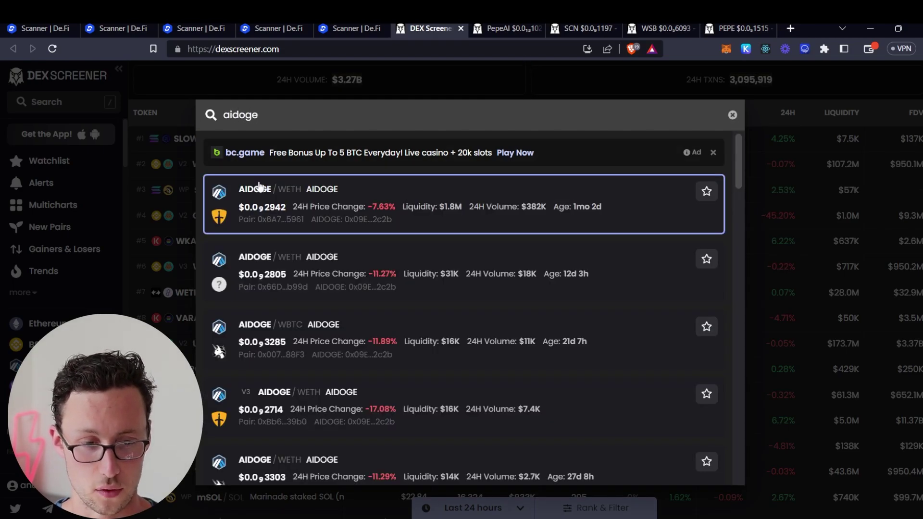
pyautogui.click(260, 190)
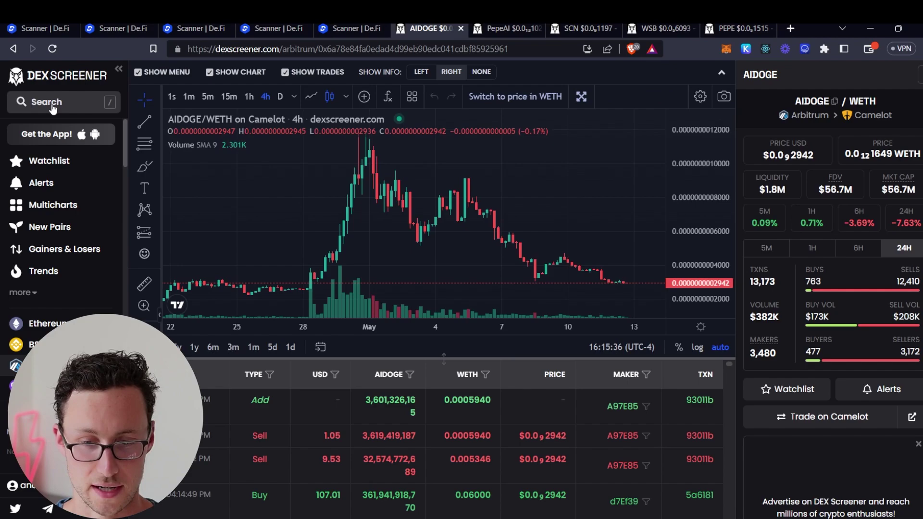
# Copy the AIDOGE token contract address and paste it into De.Fi's scanner search
pyautogui.scroll(-8, 804, 343)
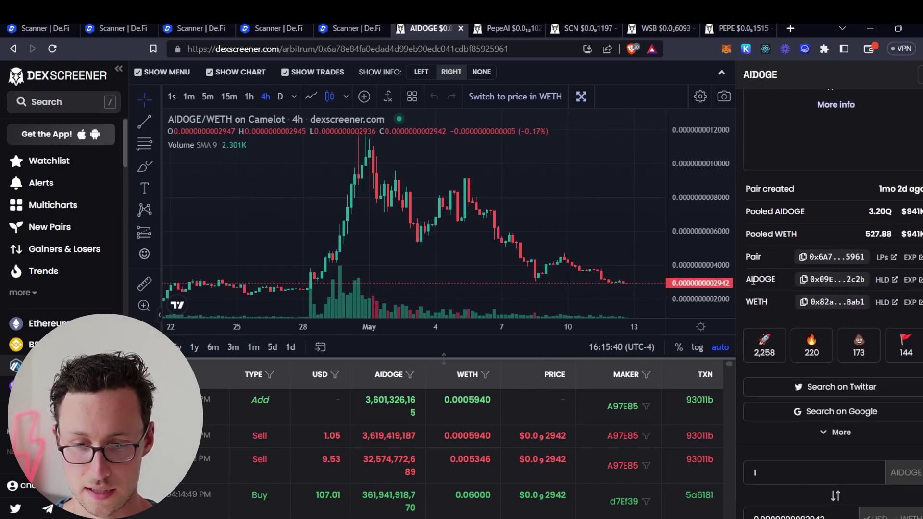
pyautogui.doubleClick(761, 279)
pyautogui.click(770, 282)
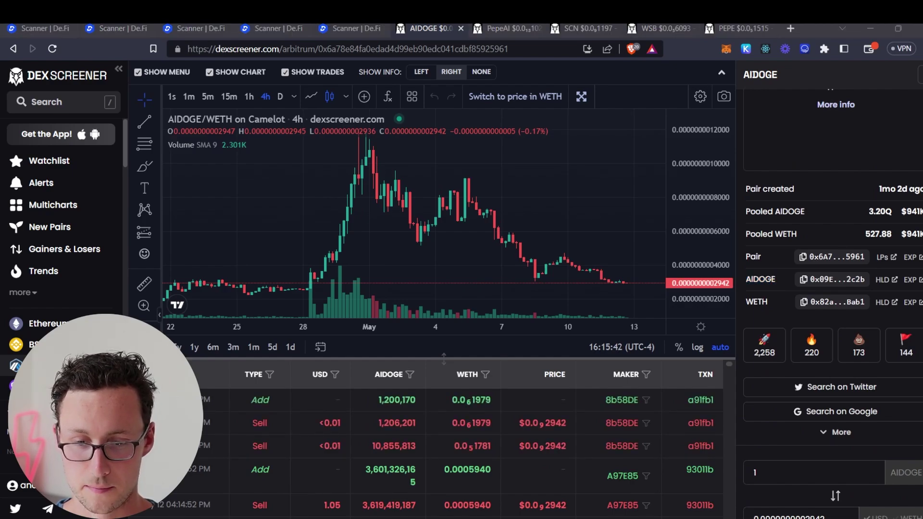
pyautogui.click(804, 282)
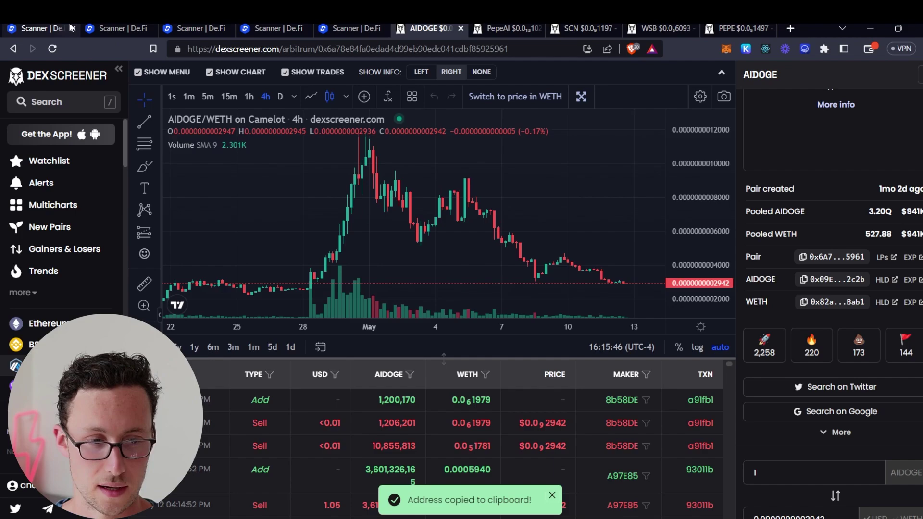
pyautogui.click(44, 28)
pyautogui.click(418, 193)
pyautogui.hotkey('ctrl', 'v')
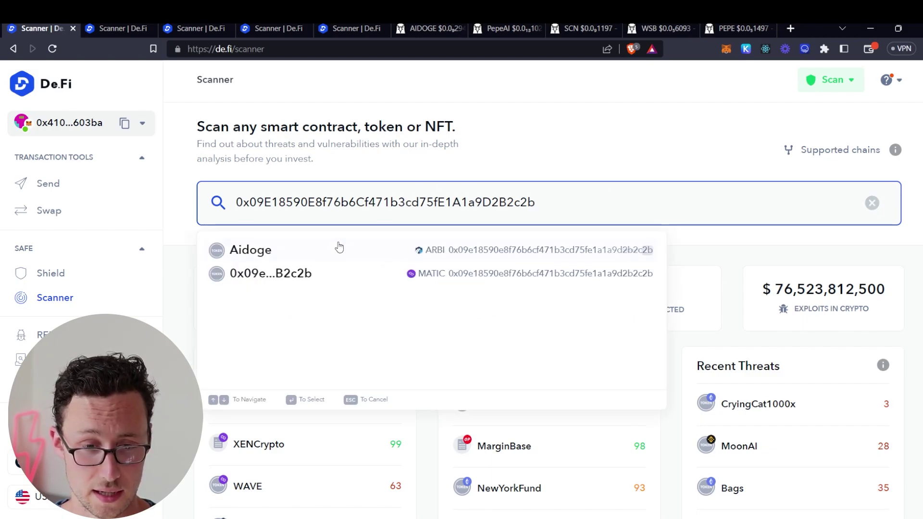
# Open the Aidoge (Arbitrum) result and review its 84/100 score and medium-risk Potential Honeypot detector
pyautogui.click(324, 250)
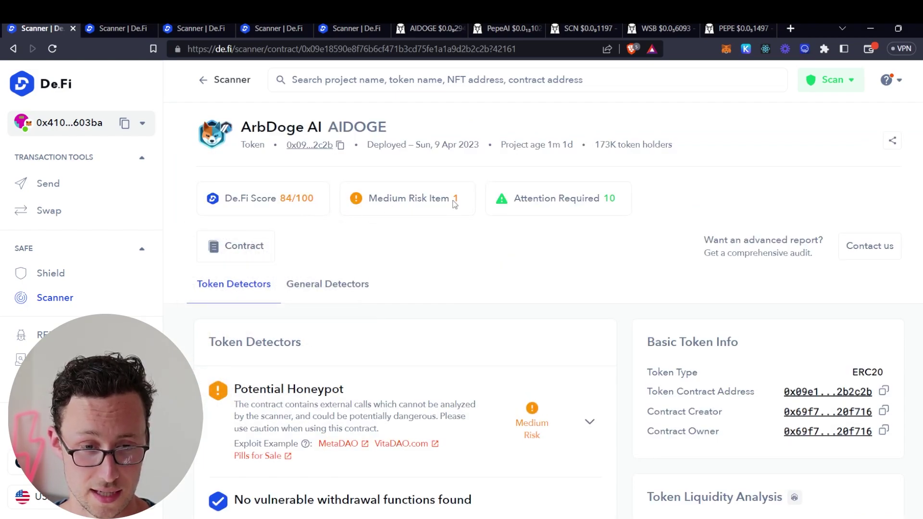
pyautogui.moveTo(283, 196)
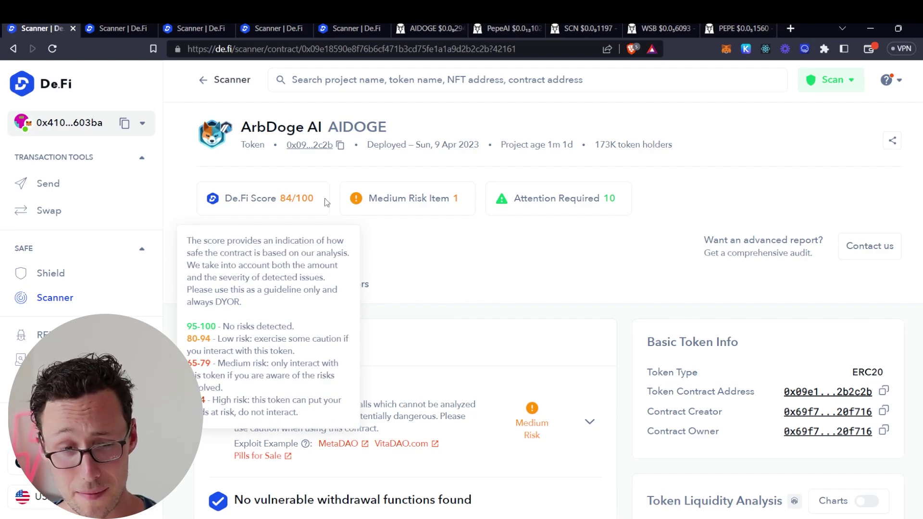
pyautogui.scroll(-3, 374, 202)
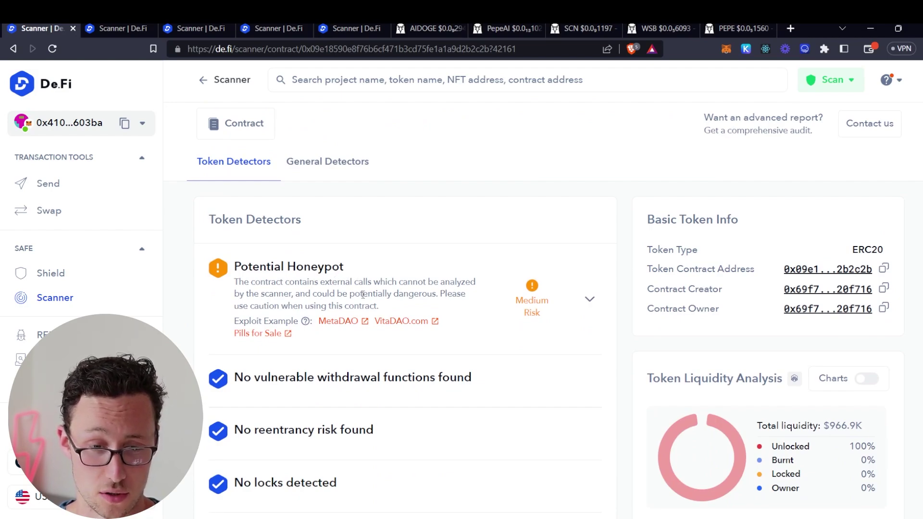
pyautogui.scroll(-1, 363, 294)
pyautogui.scroll(-1, 362, 241)
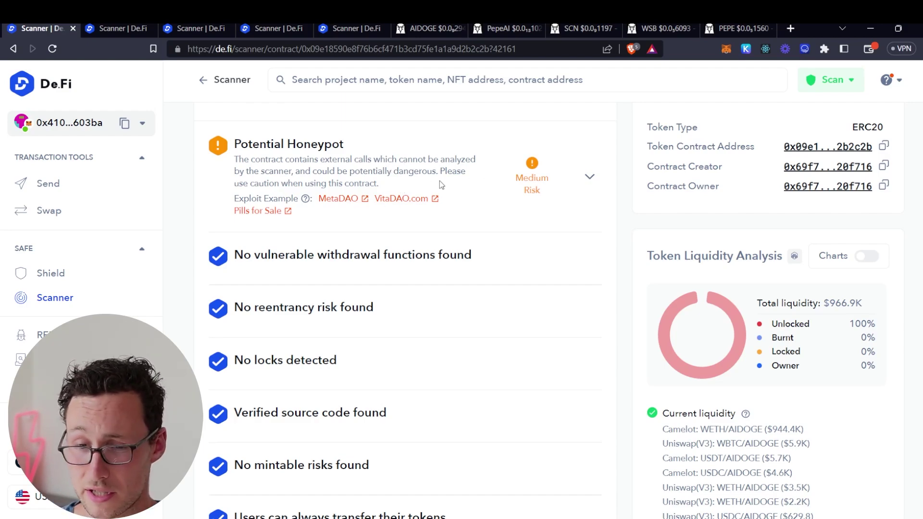
pyautogui.scroll(1, 447, 205)
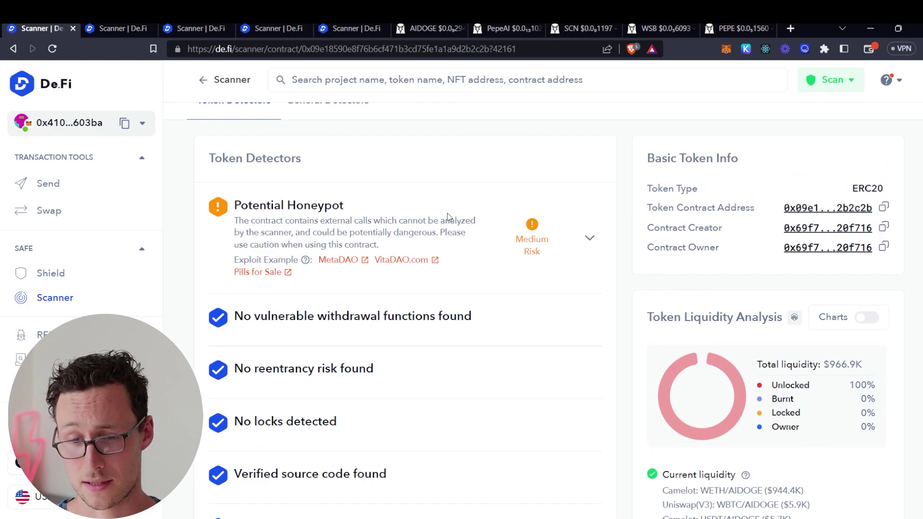
pyautogui.scroll(-1, 447, 216)
pyautogui.scroll(4, 443, 312)
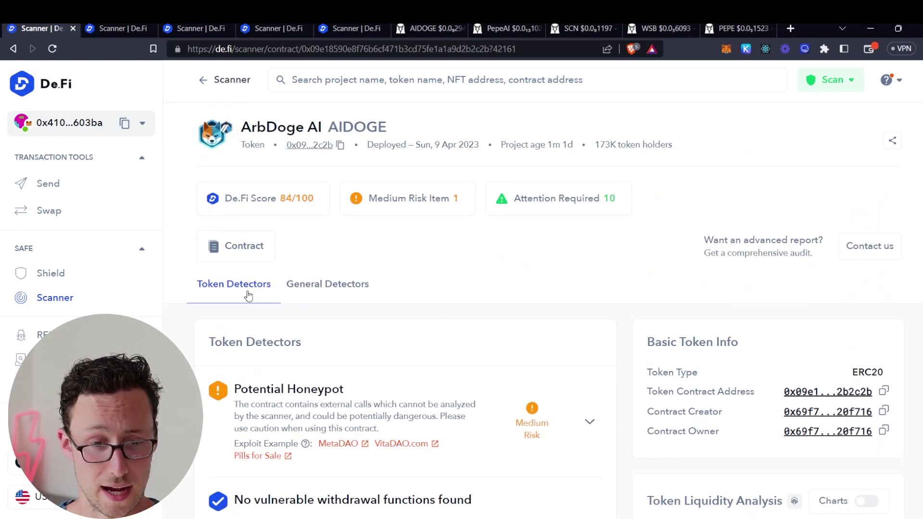
pyautogui.scroll(-2, 442, 317)
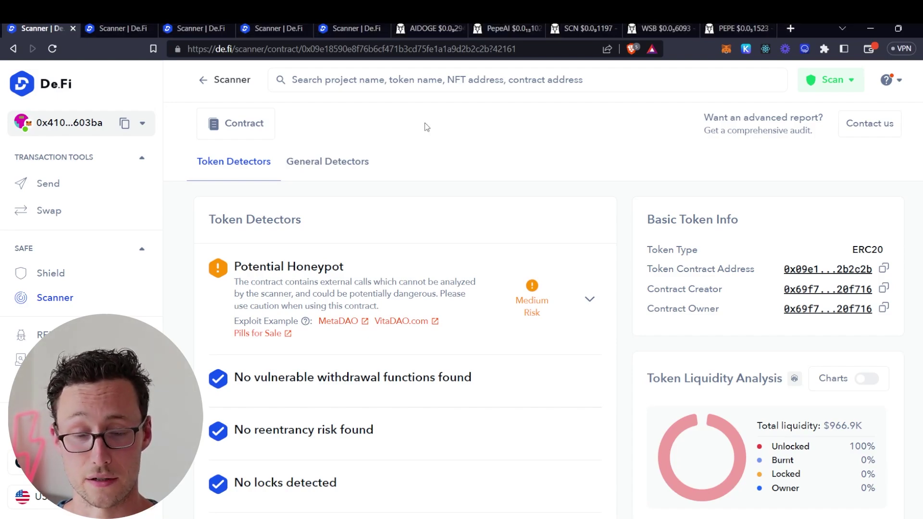
# Switch to the Pepe AI/USDT PancakeSwap pair and pan its chart, showing only $20 liquidity
pyautogui.click(505, 28)
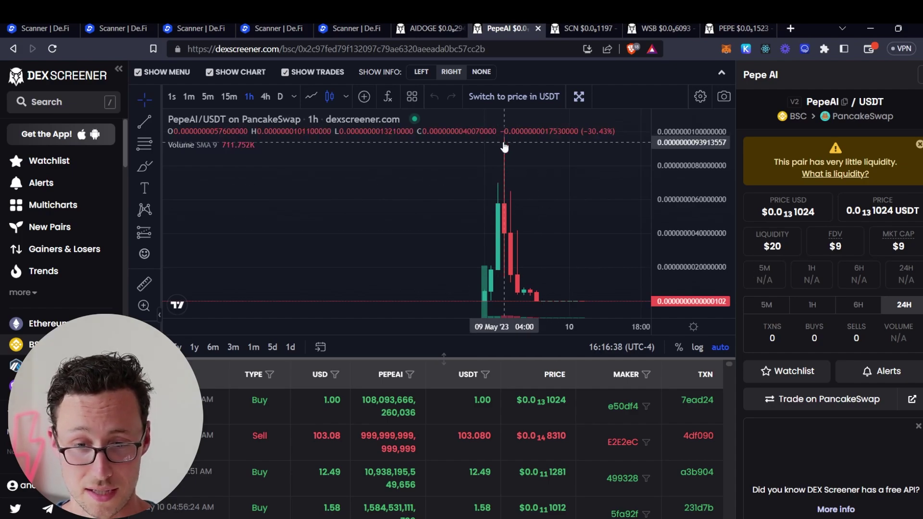
pyautogui.moveTo(504, 147); pyautogui.dragTo(439, 173)
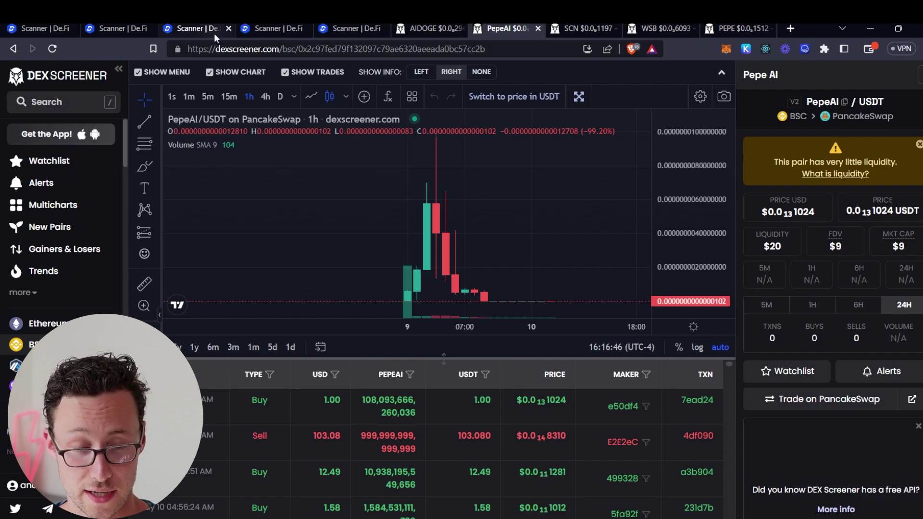
# Flip between the SACAMAN Coin, Pepe AI and ArbDoge AI scan reports, settling on Pepe AI
pyautogui.click(189, 27)
pyautogui.click(116, 28)
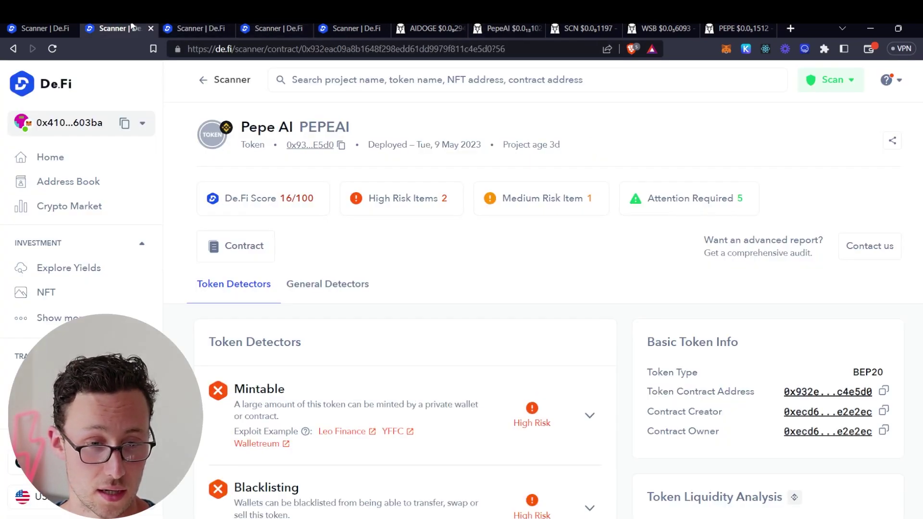
pyautogui.scroll(-1, 281, 250)
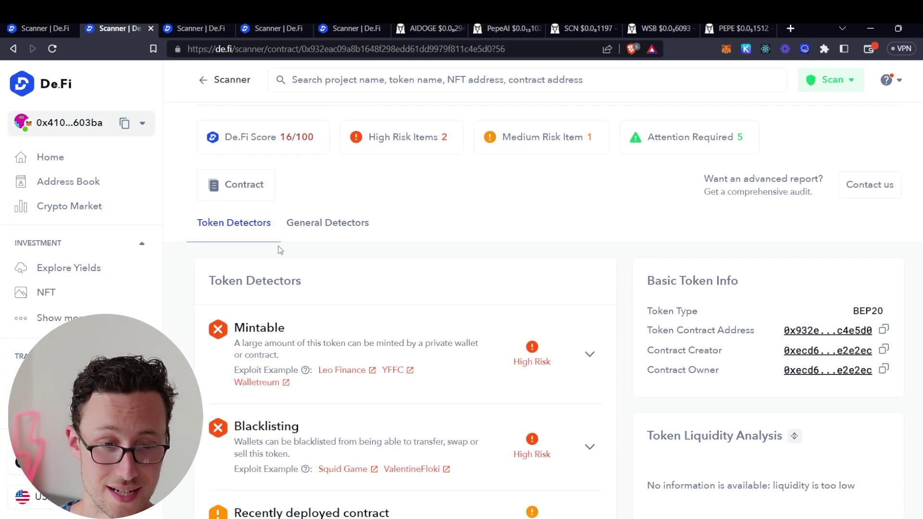
pyautogui.click(5, 27)
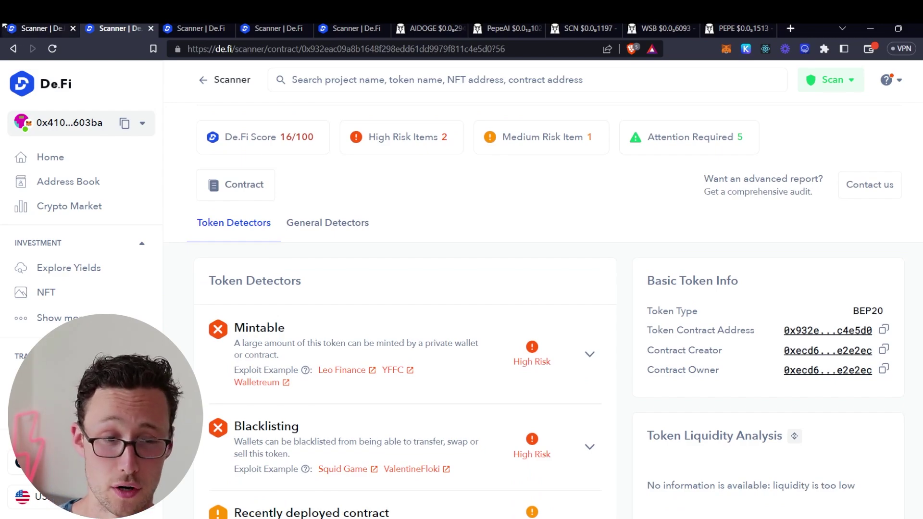
pyautogui.scroll(2, 301, 304)
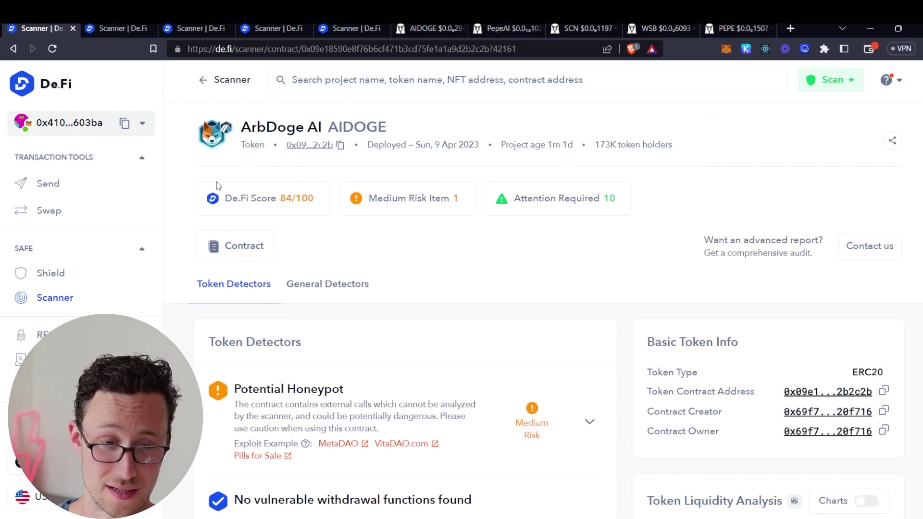
pyautogui.click(103, 27)
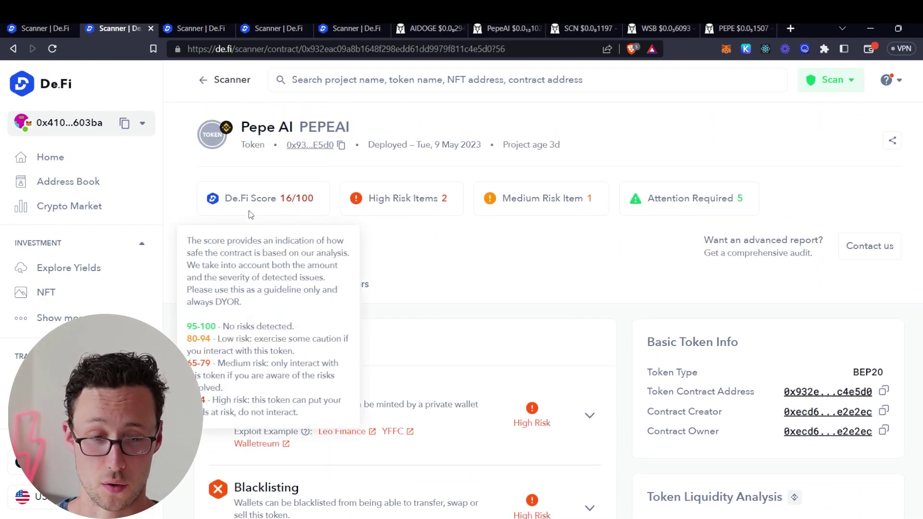
# Scroll through Pepe AI's Token Detectors (Mintable, Blacklisting high risk) and top holders, then back up
pyautogui.scroll(-1, 482, 250)
pyautogui.scroll(-1, 483, 250)
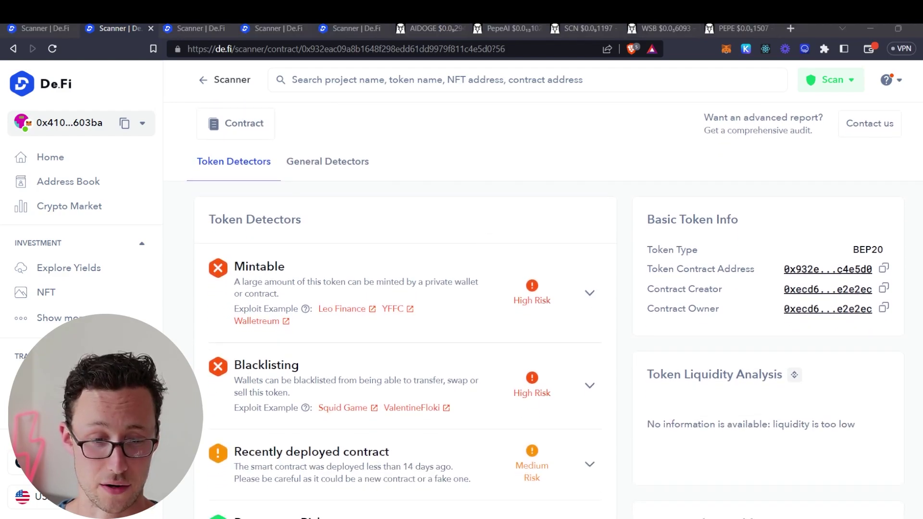
pyautogui.scroll(-1, 340, 277)
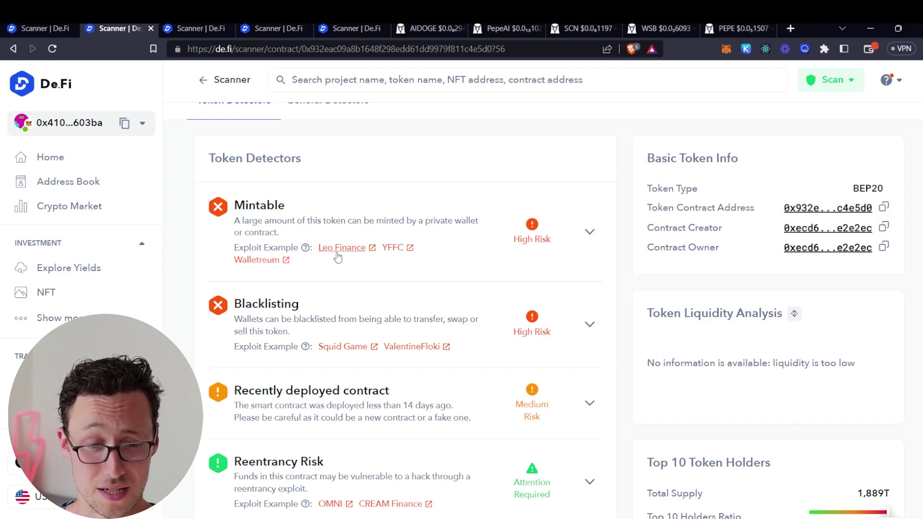
pyautogui.scroll(-2, 346, 287)
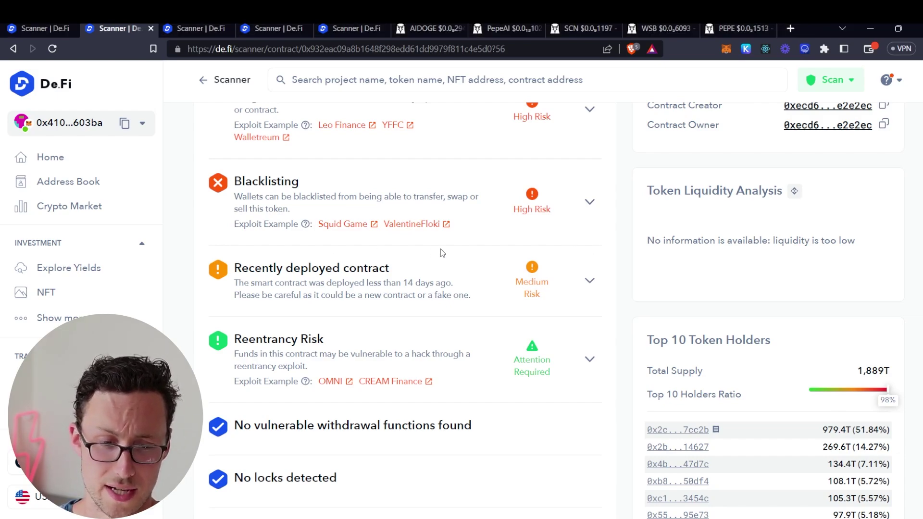
pyautogui.scroll(1, 491, 301)
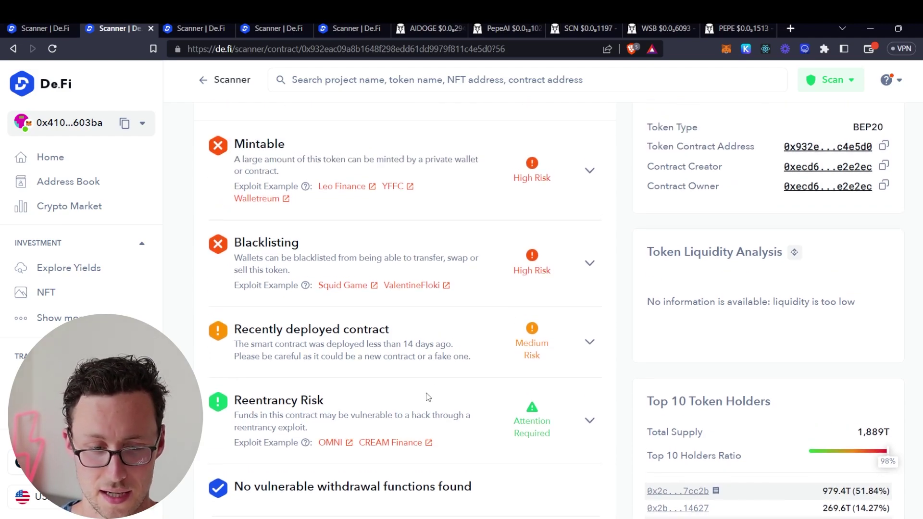
pyautogui.scroll(4, 427, 397)
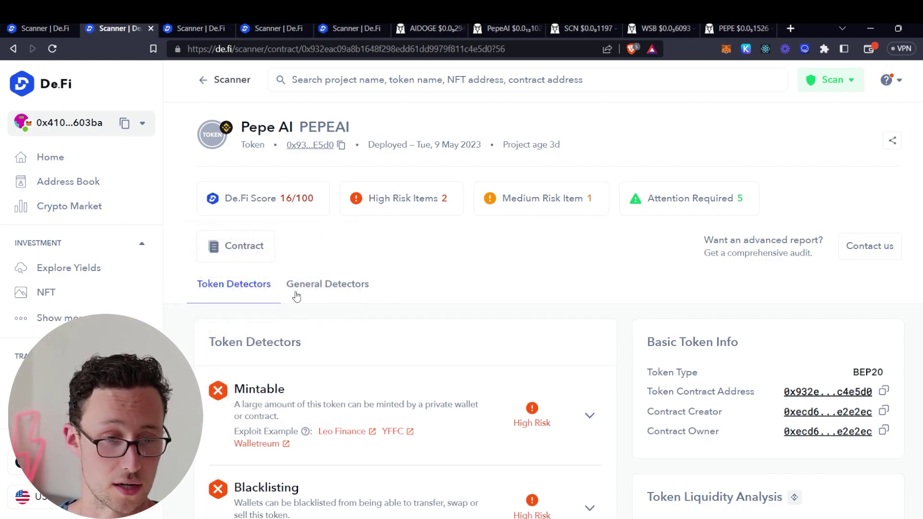
# Switch the SCN/WBNB chart to daily candles, then bring up the SACAMAN Coin scan report
pyautogui.click(589, 28)
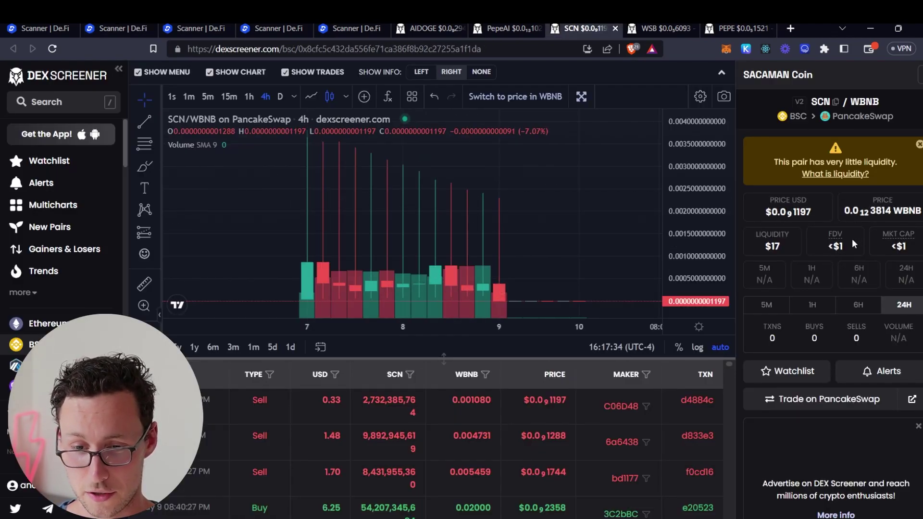
pyautogui.scroll(-5, 408, 259)
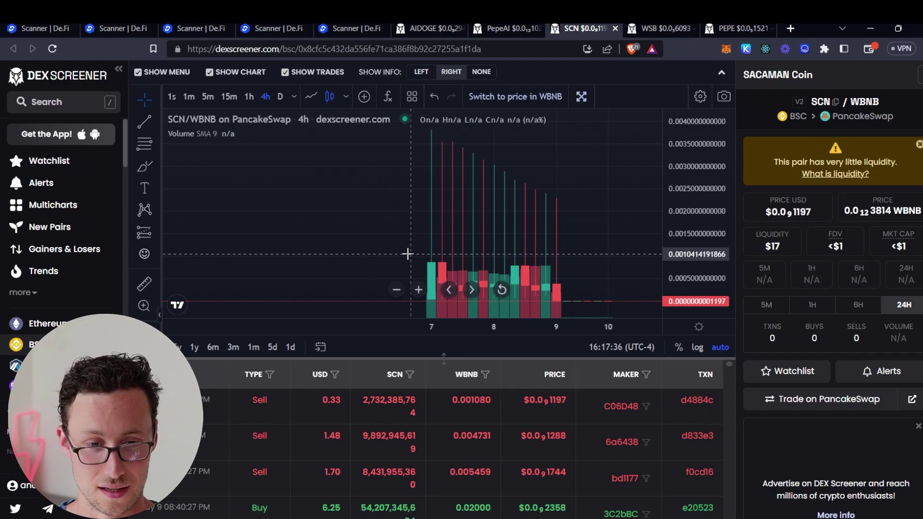
pyautogui.click(278, 97)
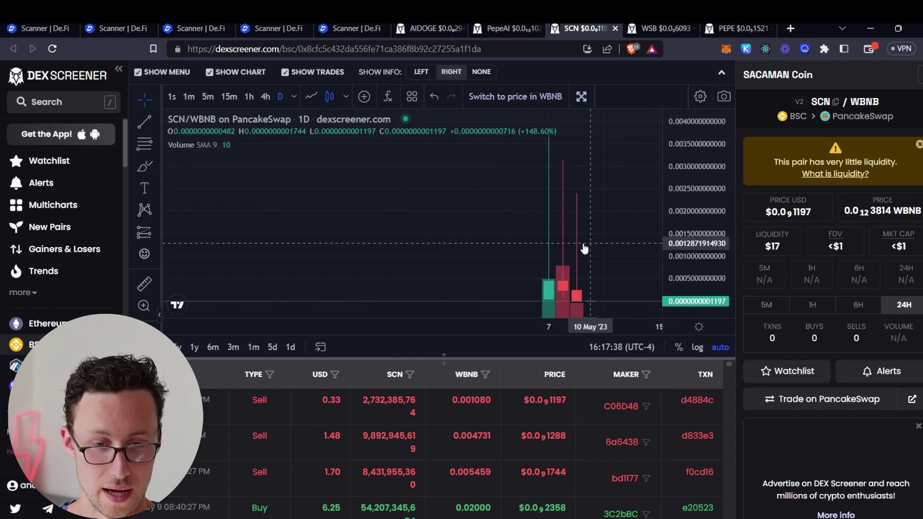
pyautogui.scroll(3, 541, 198)
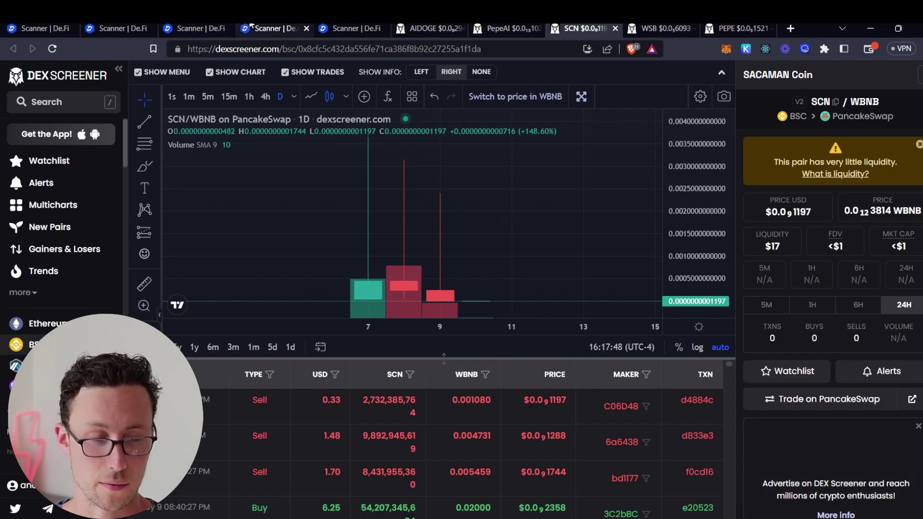
pyautogui.click(207, 28)
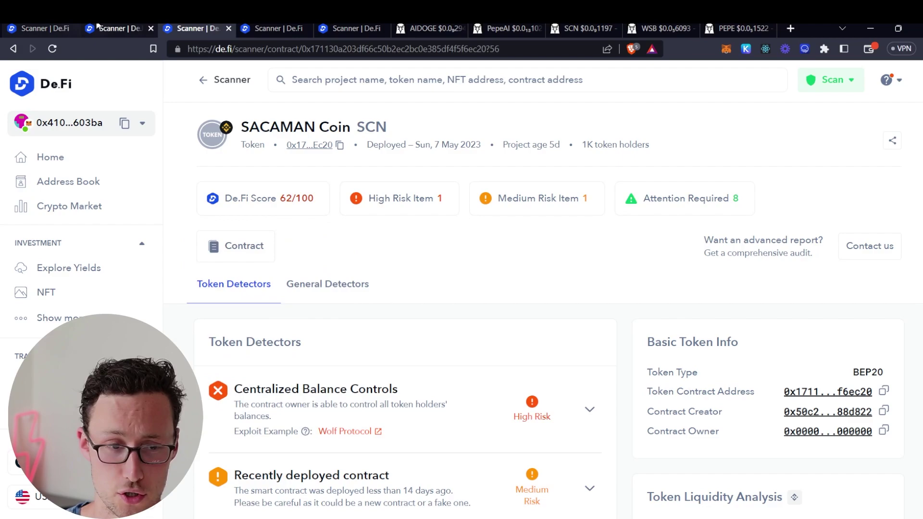
# Review SACAMAN Coin's 62/100 score and Centralized Balance Controls flag, then return to the SCN/WBNB chart
pyautogui.click(120, 28)
pyautogui.click(192, 28)
pyautogui.moveTo(283, 194)
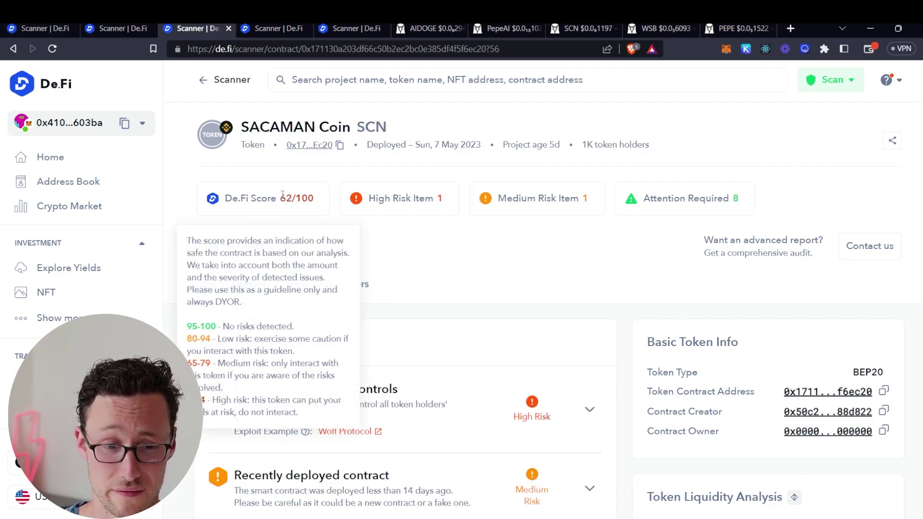
pyautogui.scroll(-1, 416, 325)
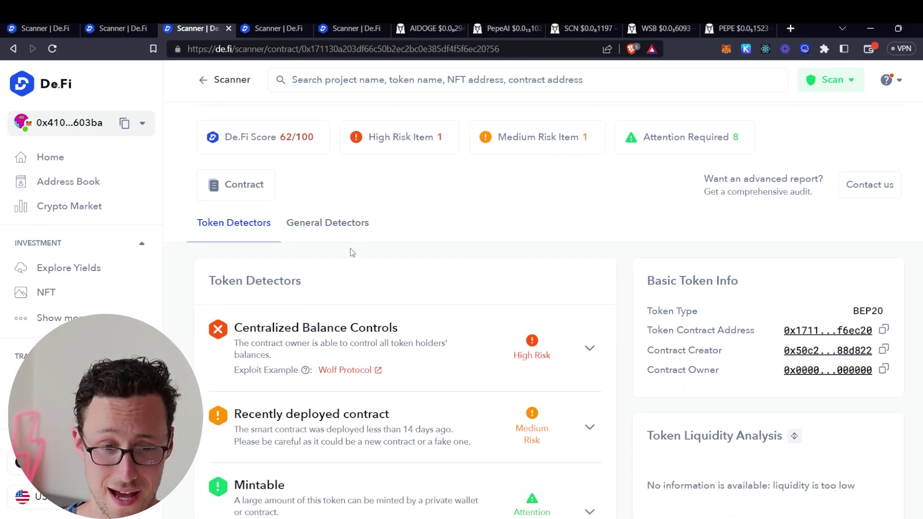
pyautogui.scroll(-1, 369, 239)
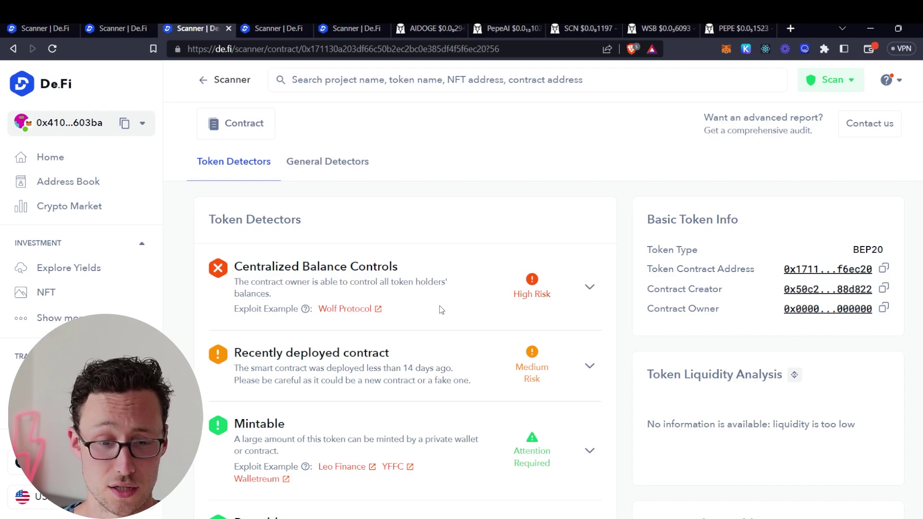
pyautogui.scroll(-1, 439, 309)
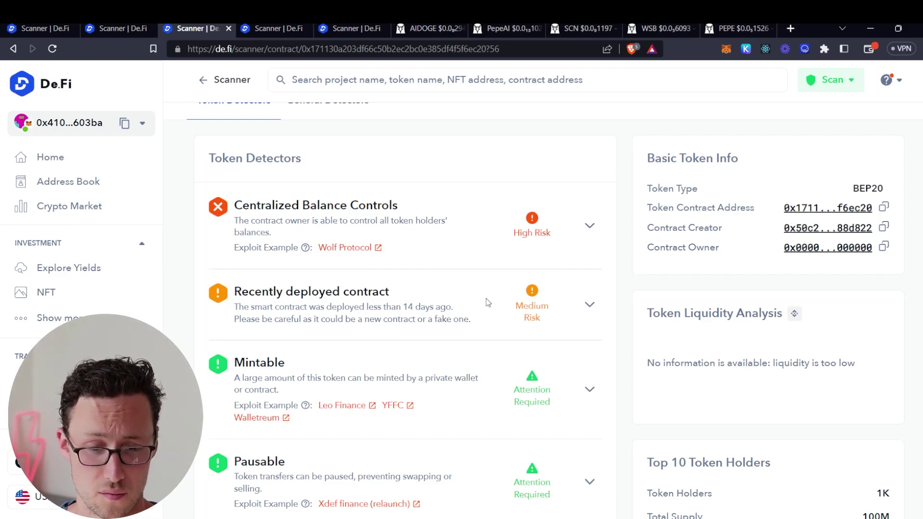
pyautogui.scroll(3, 488, 302)
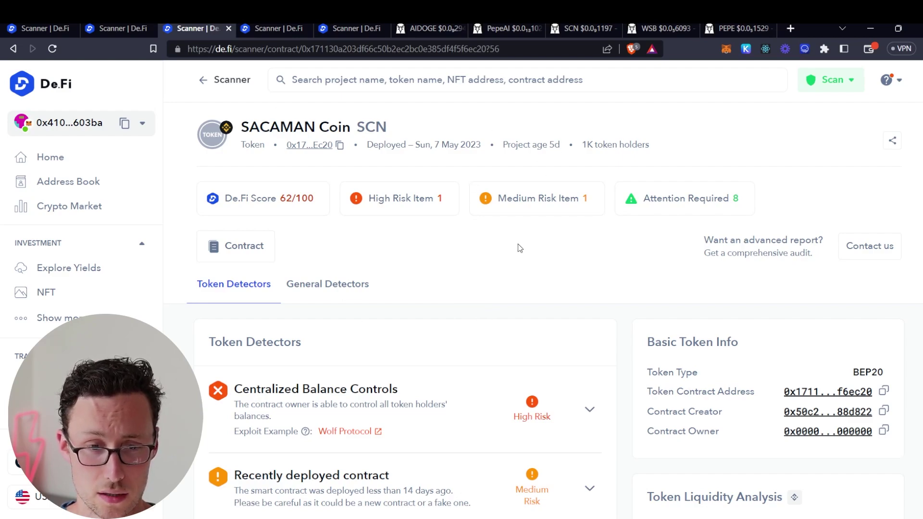
pyautogui.scroll(-1, 267, 247)
pyautogui.click(596, 28)
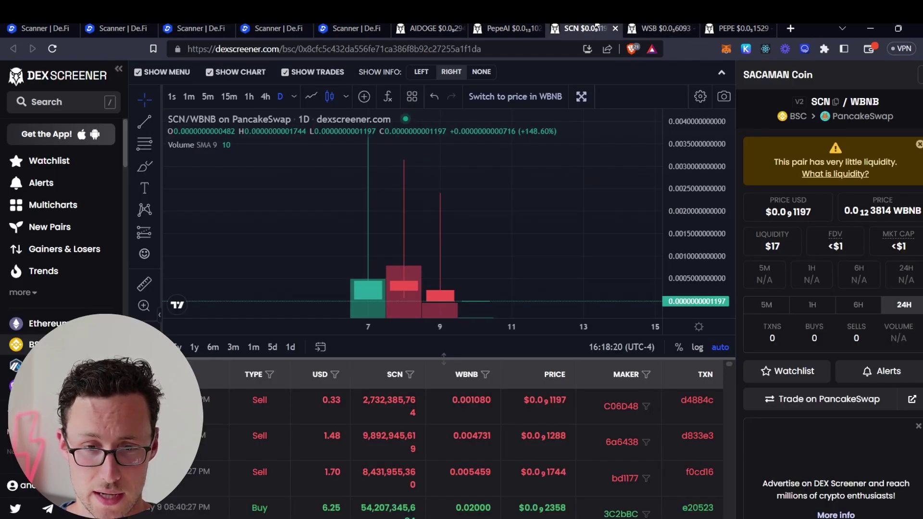
# Zoom and drag the WSB/WETH daily chart to center the early-May price collapse
pyautogui.click(658, 28)
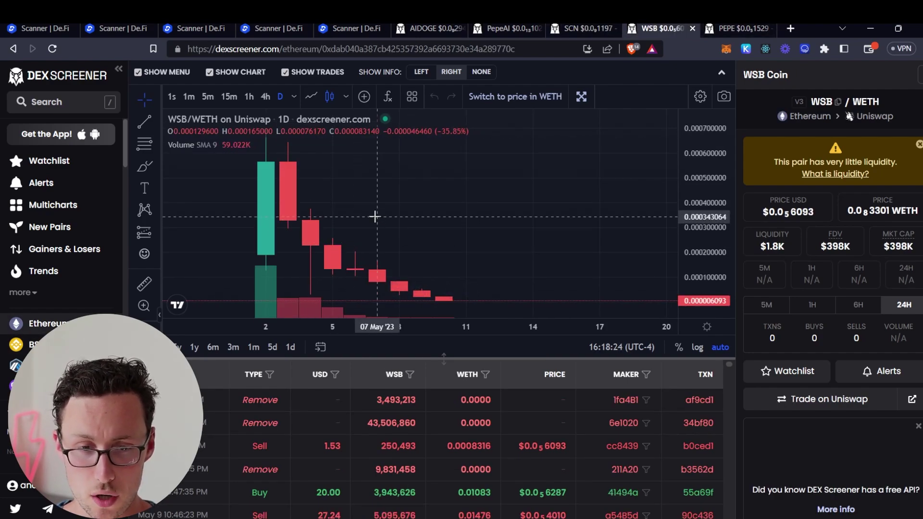
pyautogui.scroll(-3, 375, 216)
pyautogui.scroll(4, 377, 190)
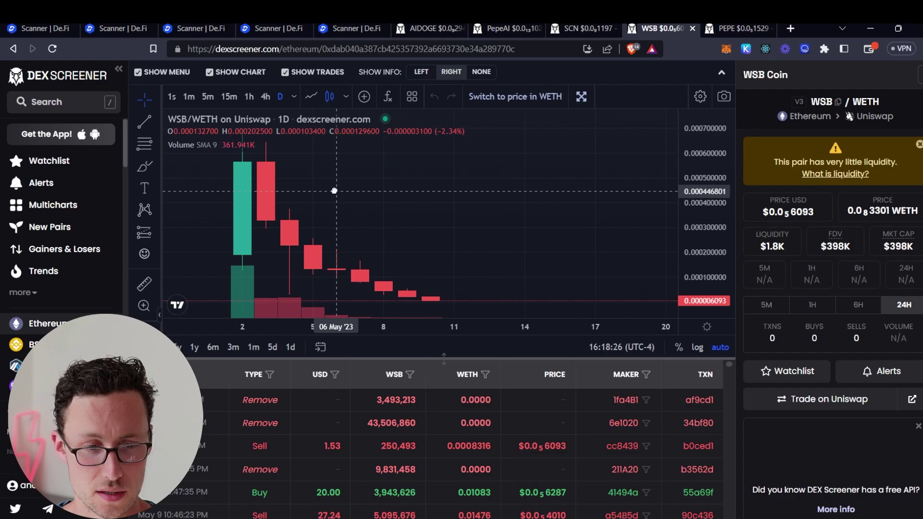
pyautogui.moveTo(334, 190); pyautogui.dragTo(442, 192)
pyautogui.scroll(2, 443, 191)
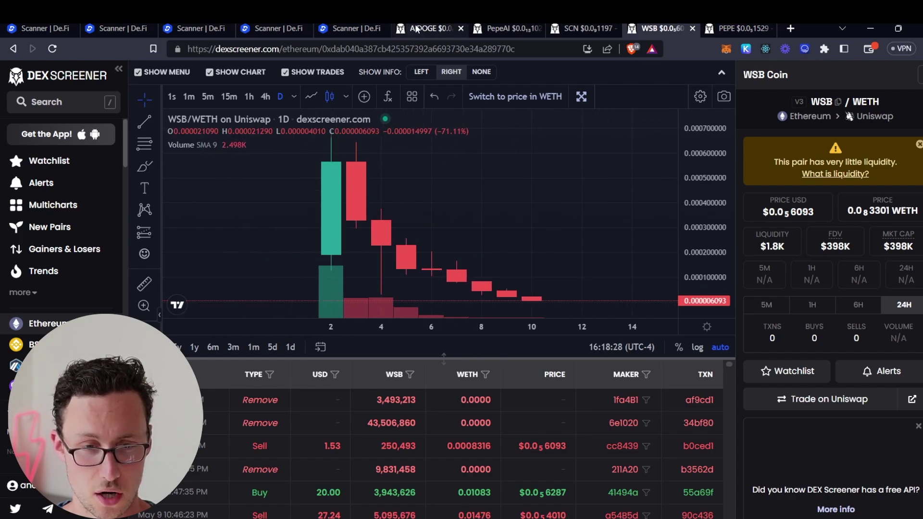
pyautogui.click(509, 28)
pyautogui.click(659, 28)
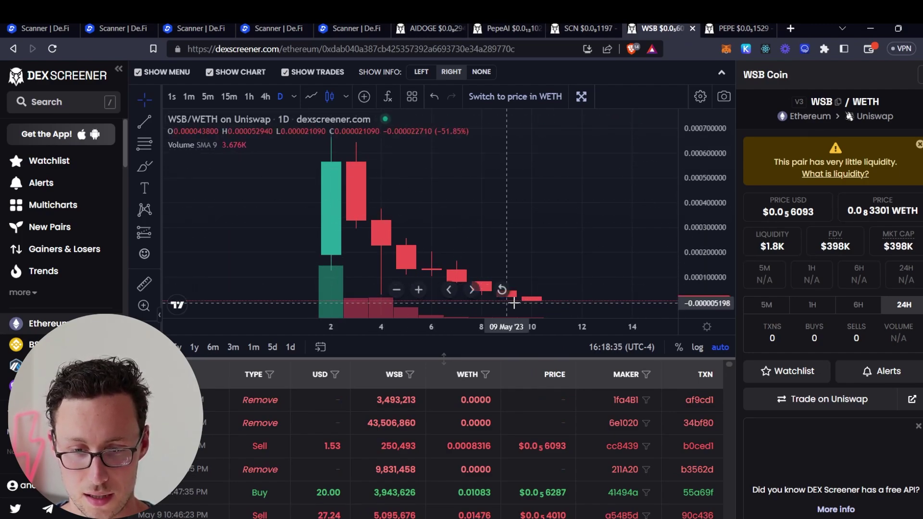
pyautogui.scroll(3, 324, 208)
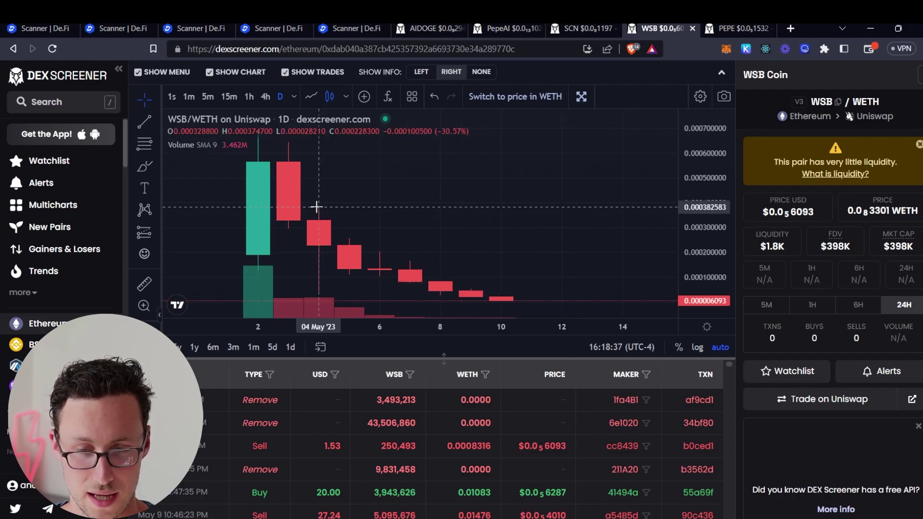
pyautogui.moveTo(403, 198); pyautogui.dragTo(451, 204)
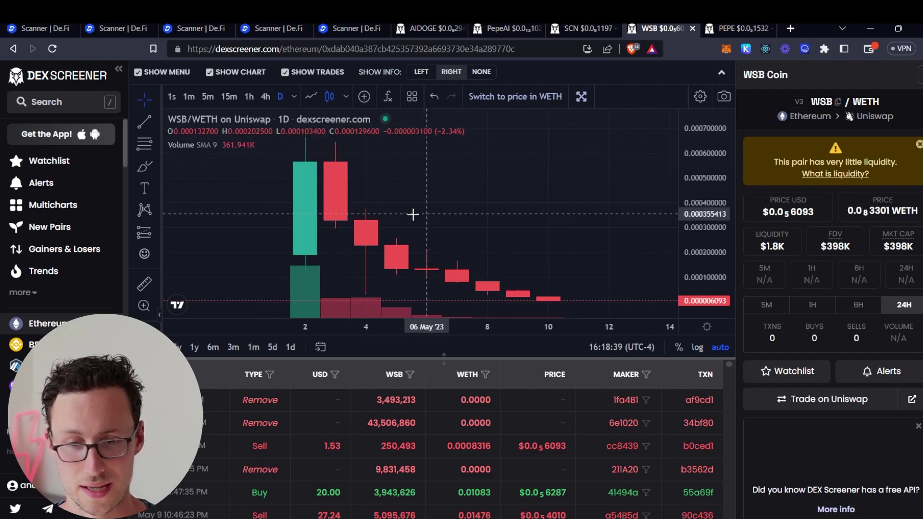
pyautogui.scroll(1, 418, 216)
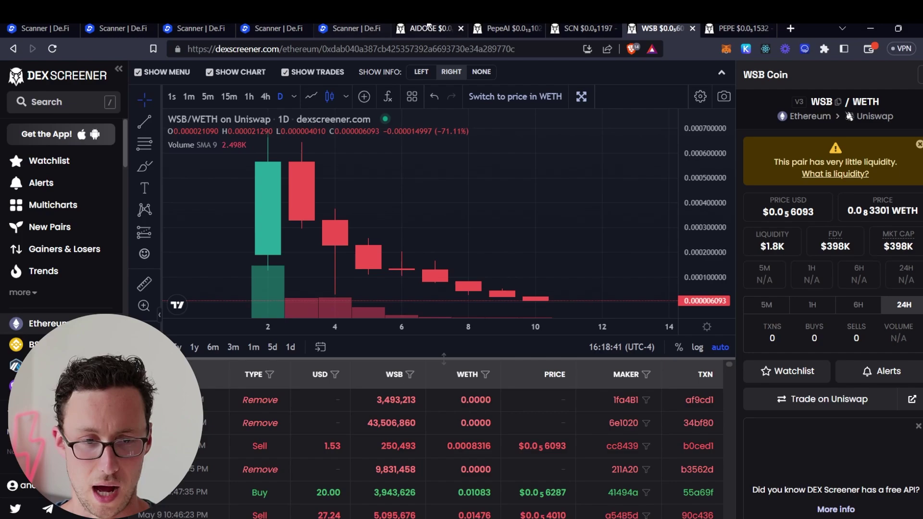
# Open the WSB Coin report (0/100, Unverified Source Code), compare it with Pepe AI's 16/100, then return
pyautogui.click(363, 28)
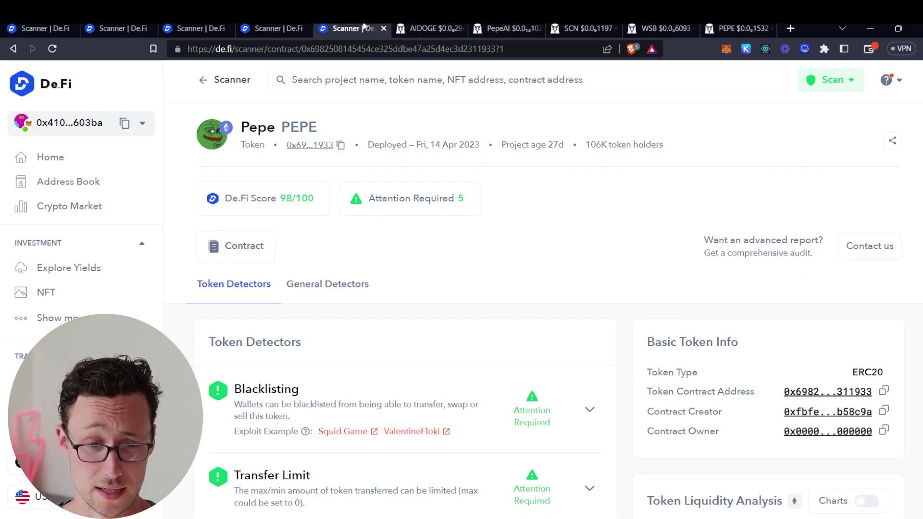
pyautogui.click(269, 28)
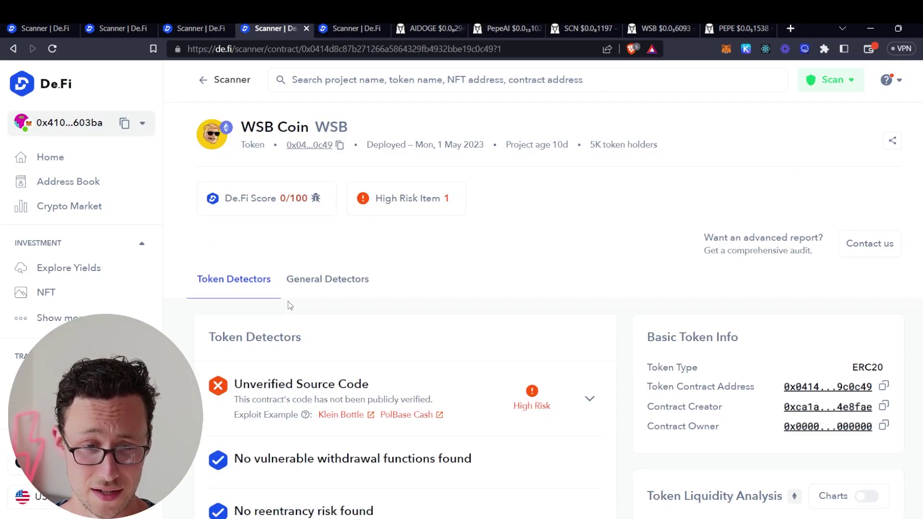
pyautogui.scroll(-1, 289, 303)
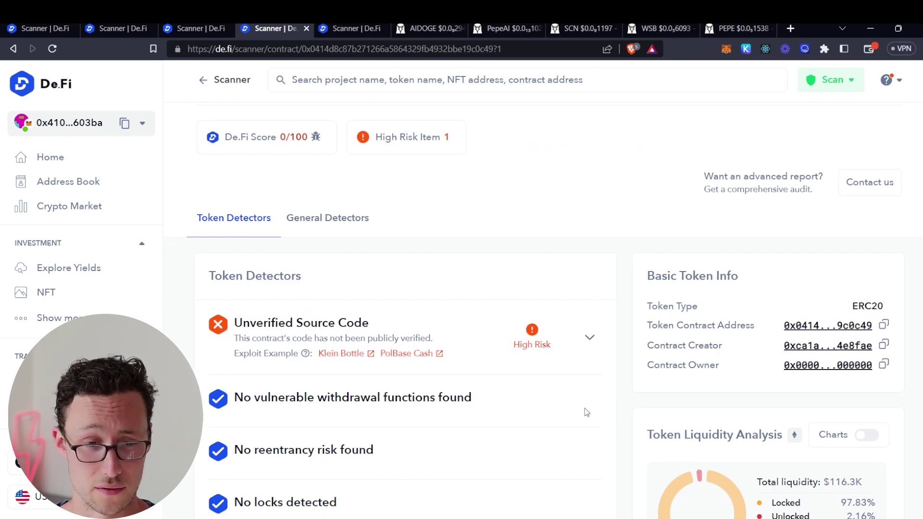
pyautogui.scroll(1, 583, 408)
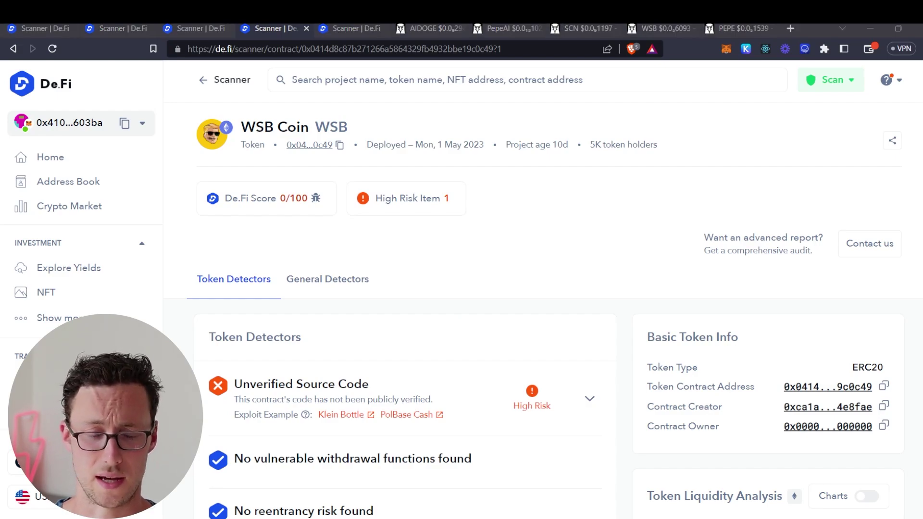
pyautogui.click(115, 28)
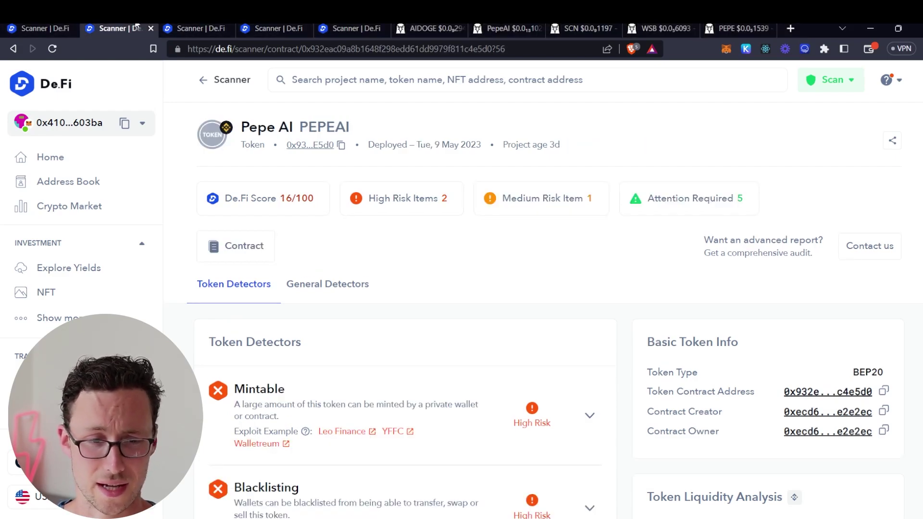
pyautogui.click(292, 27)
pyautogui.moveTo(264, 222)
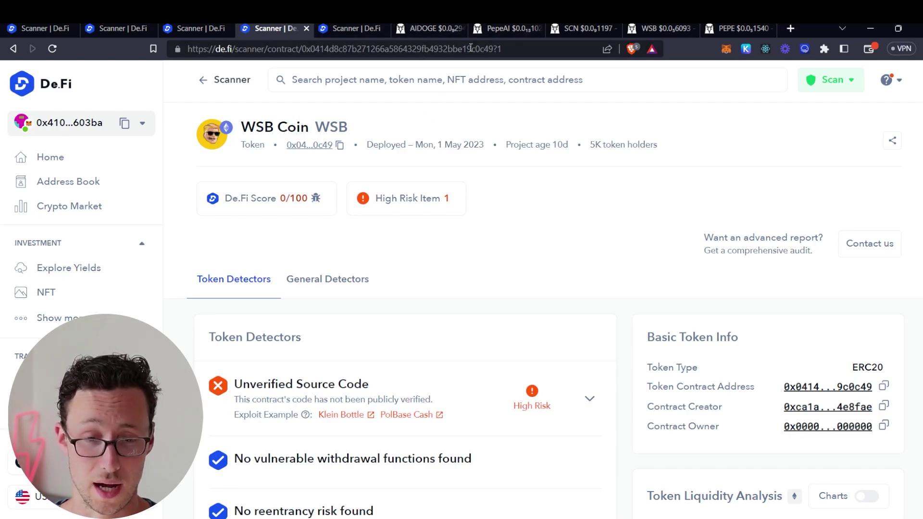
# Switch to the PEPE/WETH Uniswap V3 pair and zoom its chart out
pyautogui.click(758, 28)
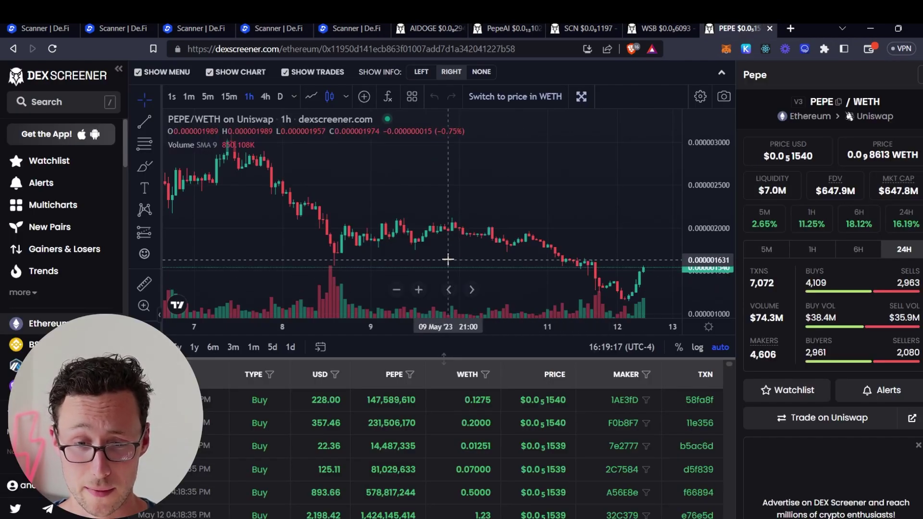
pyautogui.scroll(-3, 448, 259)
pyautogui.scroll(-2, 447, 260)
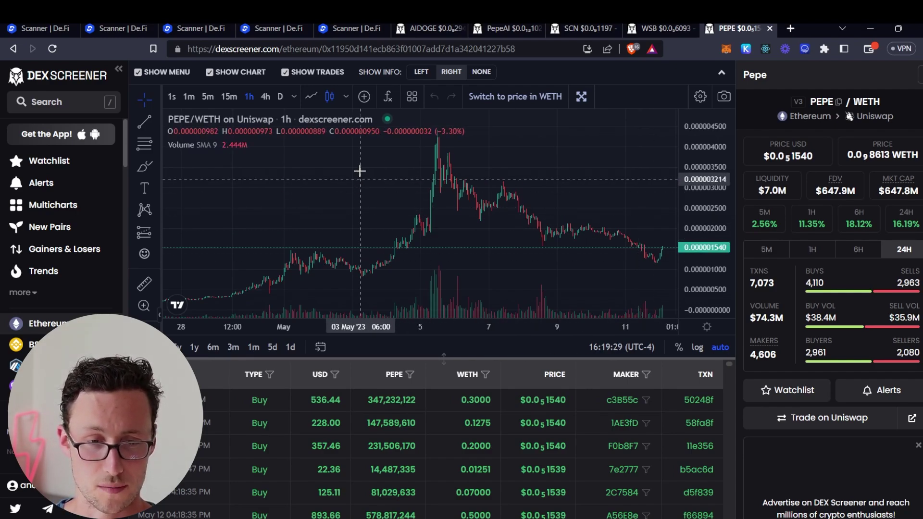
pyautogui.scroll(-3, 757, 380)
pyautogui.scroll(3, 757, 379)
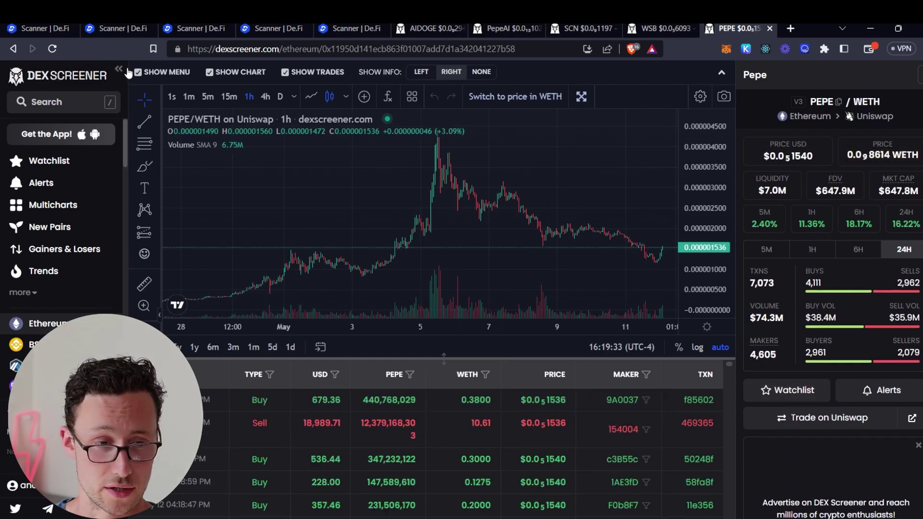
# Try a 'pepe' search, dismiss it, and copy the PEPE token contract address
pyautogui.click(84, 98)
pyautogui.write('pepe')
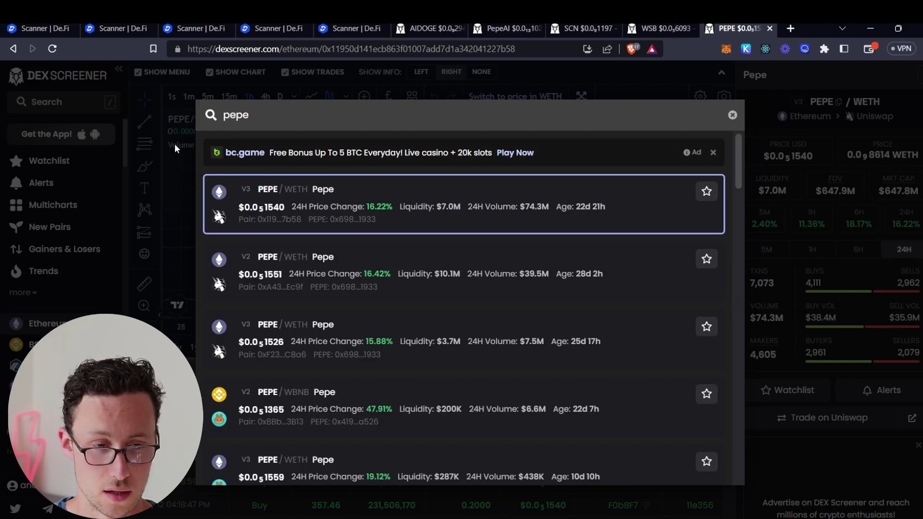
pyautogui.click(173, 144)
pyautogui.scroll(-10, 794, 362)
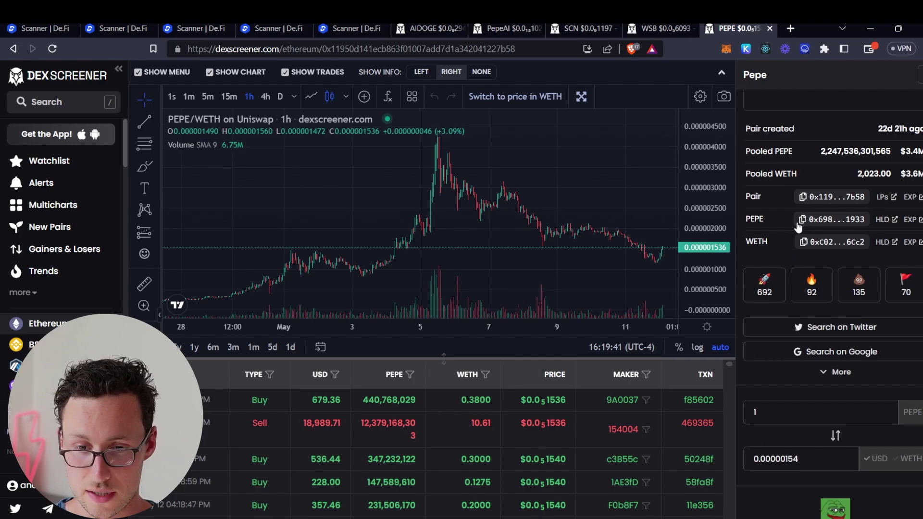
pyautogui.click(801, 220)
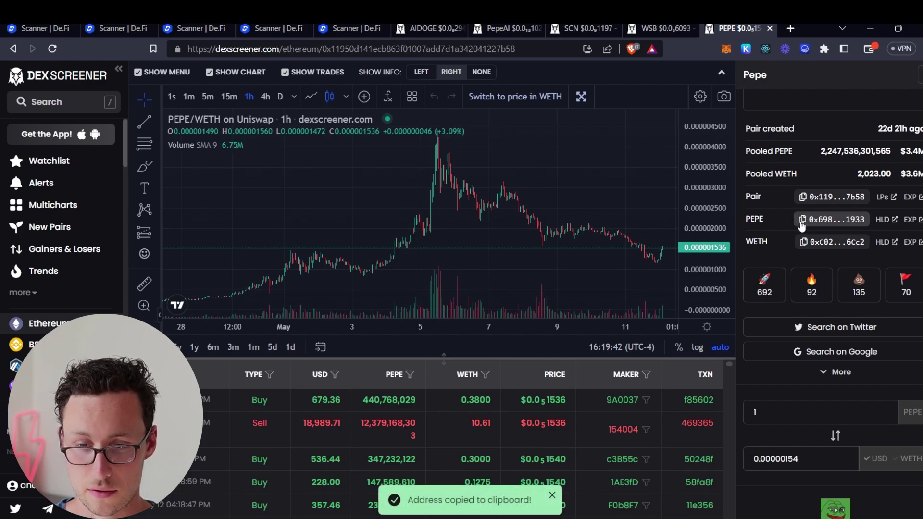
# Move from the ArbDoge AI results to the Pepe scan report scoring 98/100
pyautogui.click(351, 29)
pyautogui.click(43, 28)
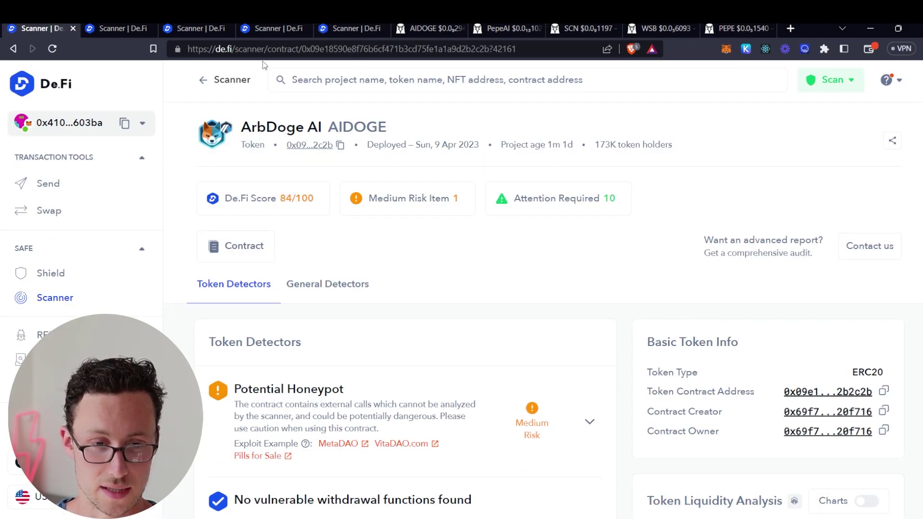
pyautogui.click(358, 28)
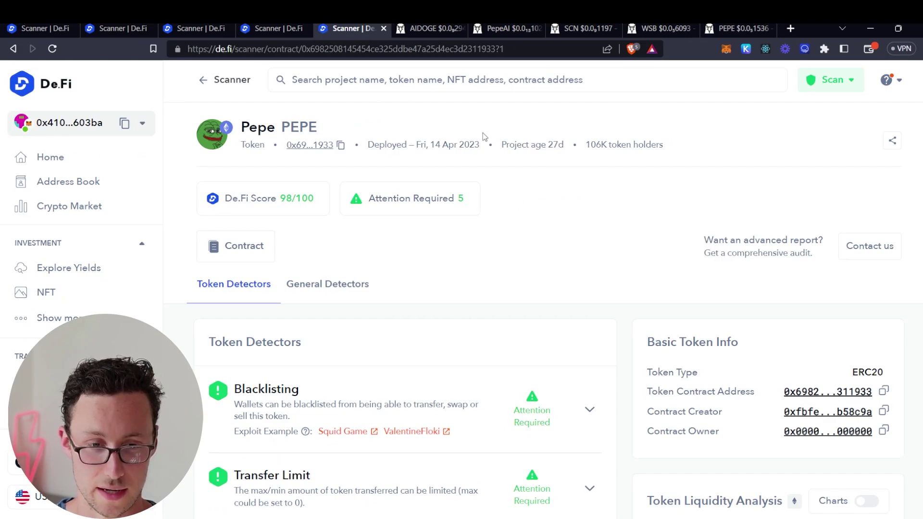
# Scroll Pepe's Token Detectors list to review the Blacklisting and Transfer Limit warnings
pyautogui.moveTo(316, 224)
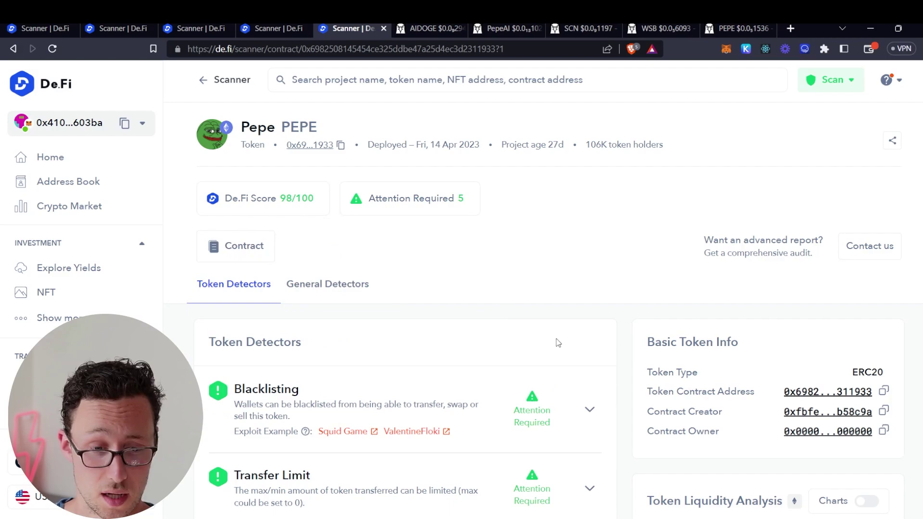
pyautogui.scroll(-1, 557, 341)
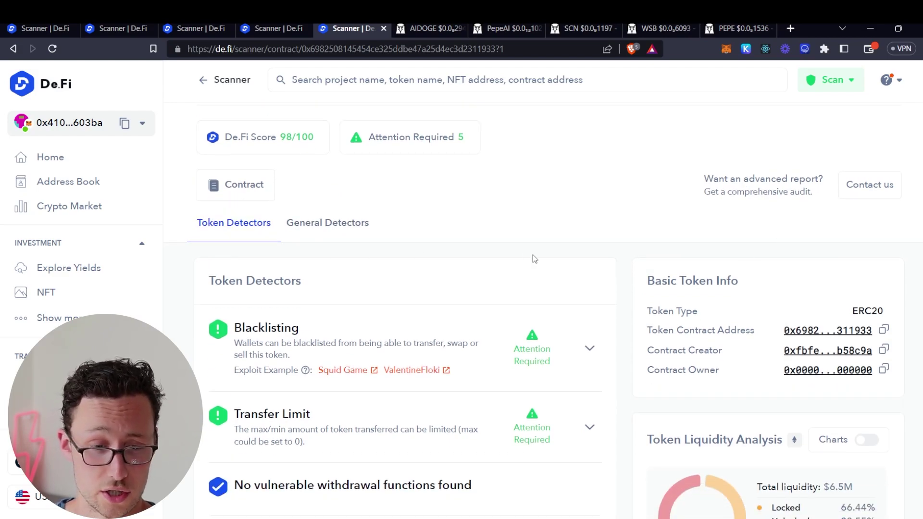
pyautogui.scroll(-2, 533, 255)
pyautogui.scroll(3, 536, 258)
pyautogui.scroll(1, 540, 246)
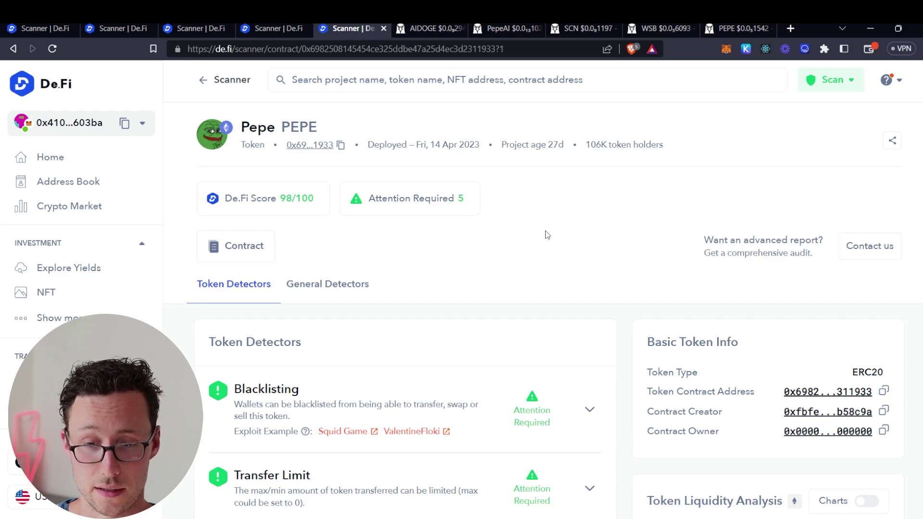
pyautogui.scroll(-3, 540, 224)
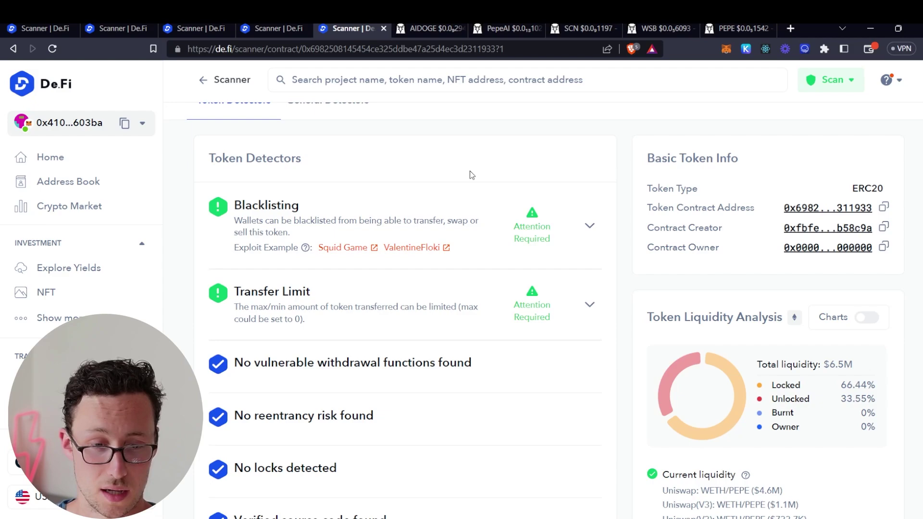
pyautogui.scroll(-5, 527, 205)
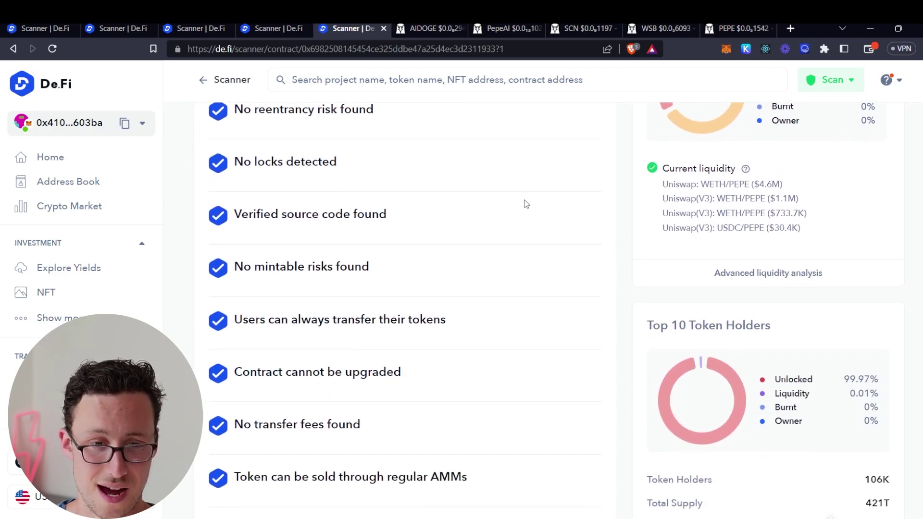
pyautogui.scroll(5, 503, 219)
# Compare against the WSB Coin and 62/100 token scans, then return to the Pepe report
pyautogui.click(271, 28)
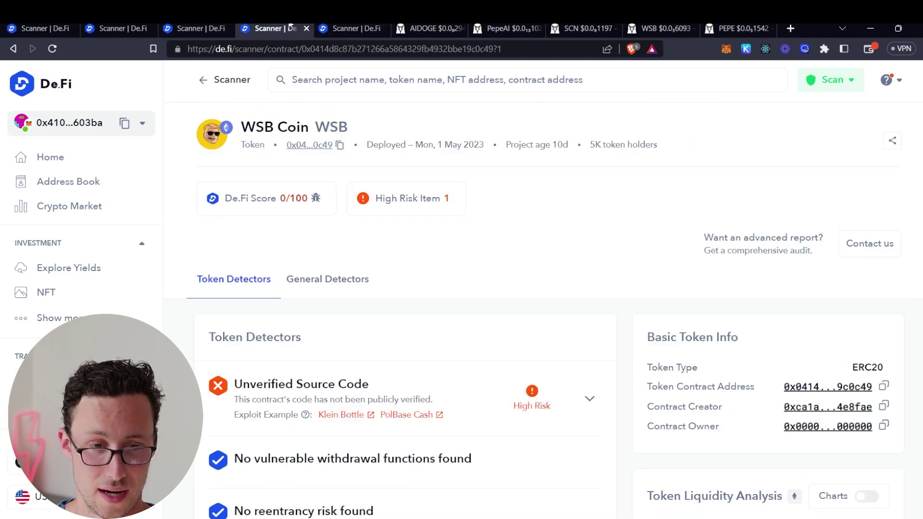
pyautogui.click(197, 28)
pyautogui.click(346, 28)
pyautogui.scroll(3, 292, 220)
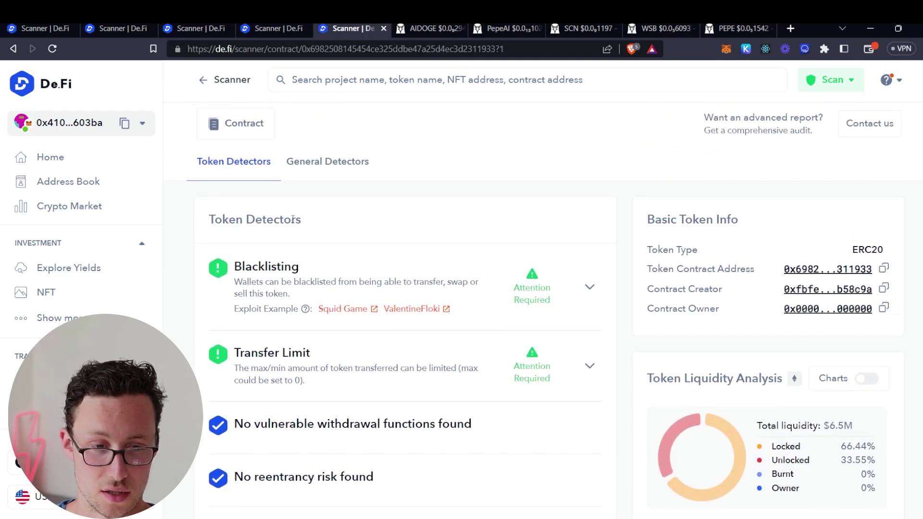